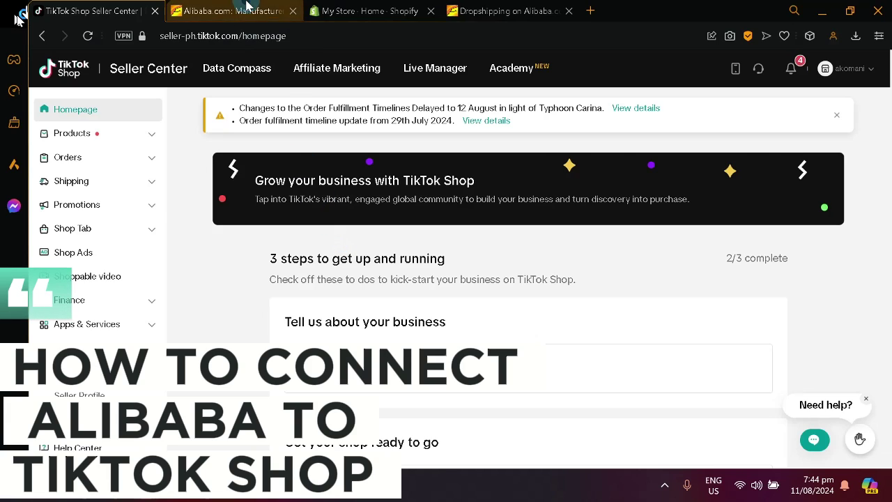
- Switch back and forth between the Alibaba.com home page and the TikTok Shop Seller Center
{"action": "left_click", "coordinate": [230, 11]}
{"action": "scroll", "coordinate": [223, 126], "scroll_direction": "down", "scroll_amount": 5}
{"action": "scroll", "coordinate": [223, 160], "scroll_direction": "up", "scroll_amount": 5}
{"action": "scroll", "coordinate": [223, 160], "scroll_direction": "down", "scroll_amount": 10}
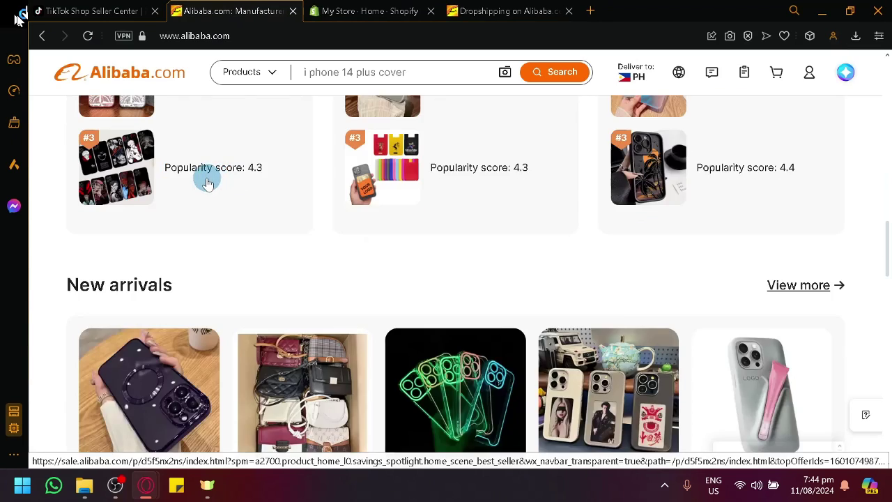
{"action": "scroll", "coordinate": [207, 183], "scroll_direction": "down", "scroll_amount": 4}
{"action": "left_click", "coordinate": [90, 11]}
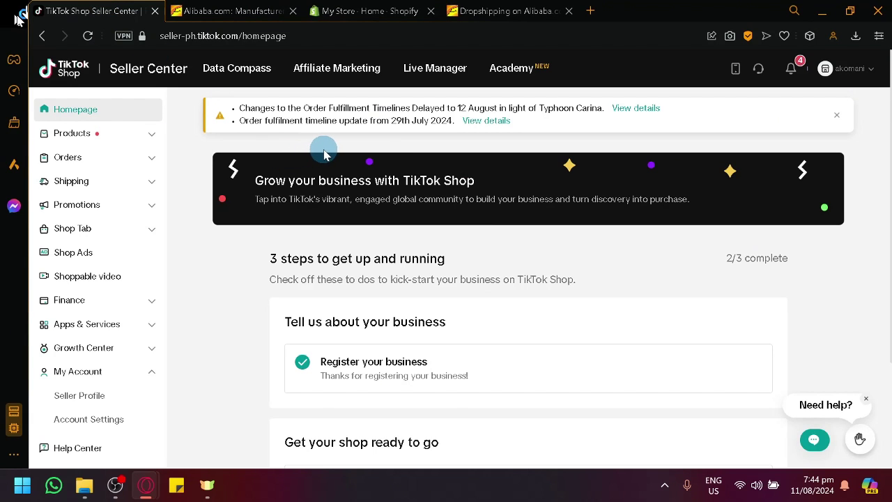
{"action": "scroll", "coordinate": [210, 303], "scroll_direction": "down", "scroll_amount": 2}
{"action": "scroll", "coordinate": [203, 307], "scroll_direction": "up", "scroll_amount": 2}
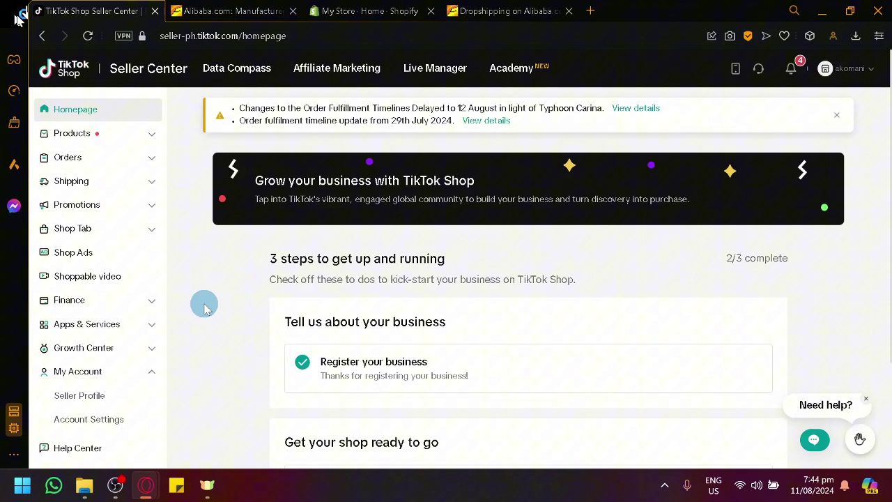
{"action": "left_click", "coordinate": [234, 11]}
{"action": "scroll", "coordinate": [418, 219], "scroll_direction": "down", "scroll_amount": 6}
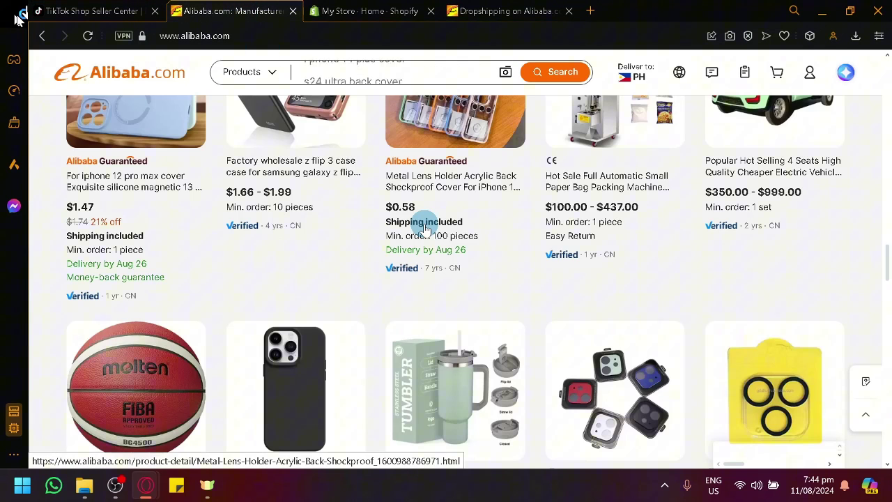
{"action": "left_click", "coordinate": [99, 10]}
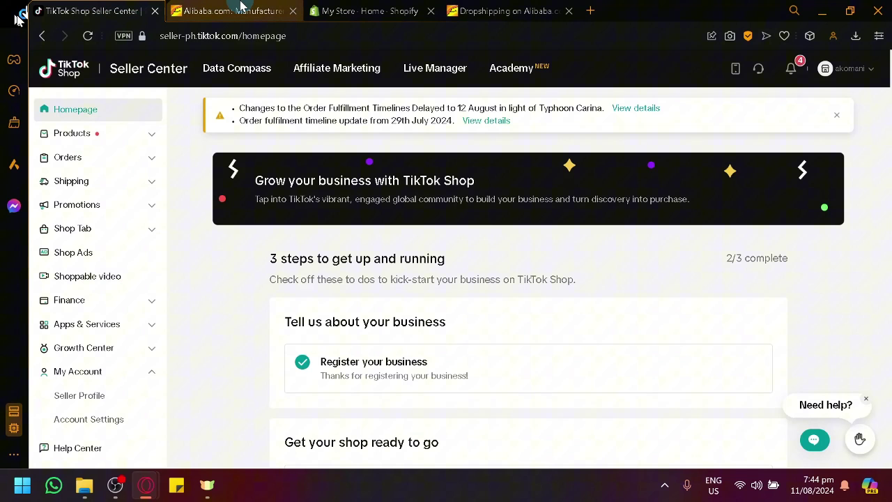
- Return to Alibaba.com and scroll through the Top ranking and New arrivals sections
{"action": "left_click", "coordinate": [240, 7]}
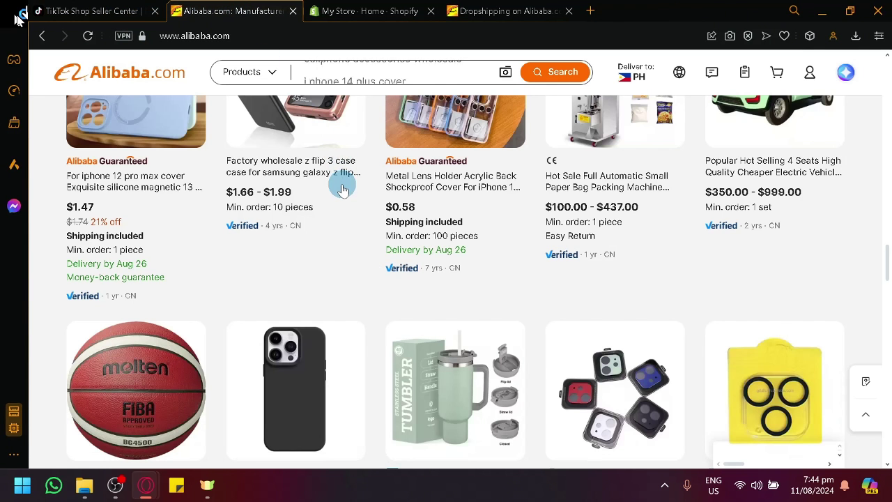
{"action": "scroll", "coordinate": [319, 303], "scroll_direction": "up", "scroll_amount": 3}
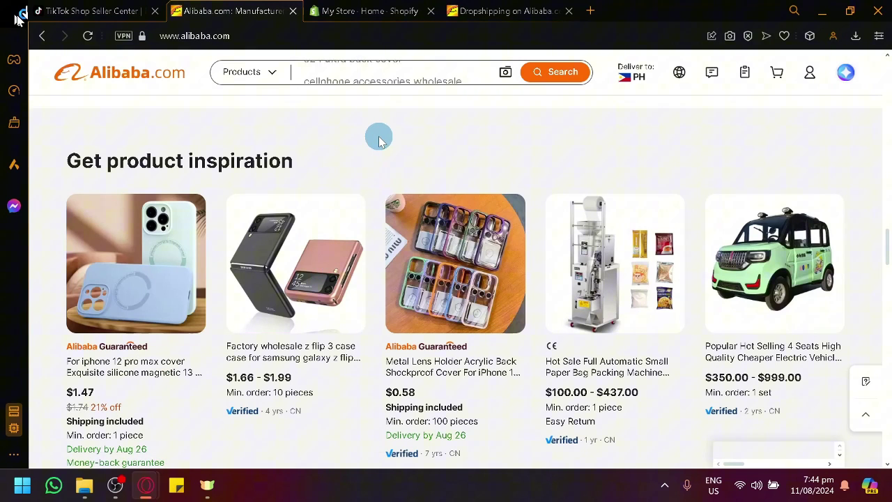
{"action": "scroll", "coordinate": [378, 140], "scroll_direction": "down", "scroll_amount": 4}
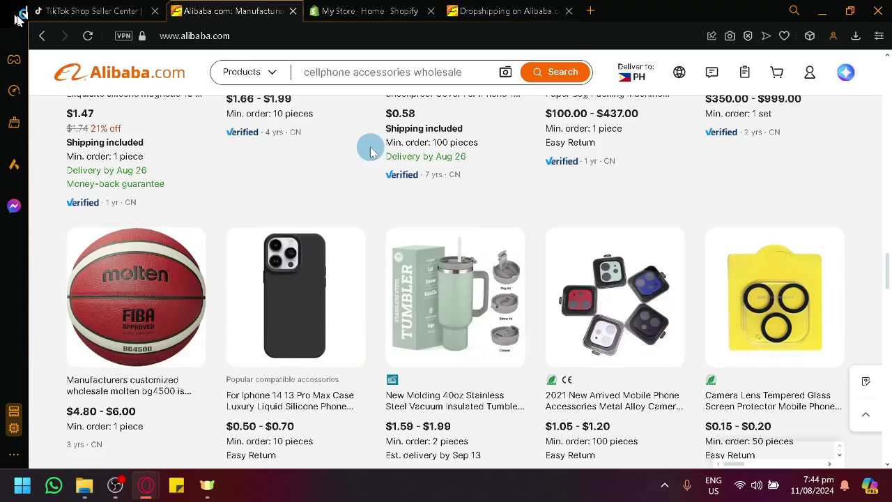
{"action": "scroll", "coordinate": [370, 152], "scroll_direction": "down", "scroll_amount": 3}
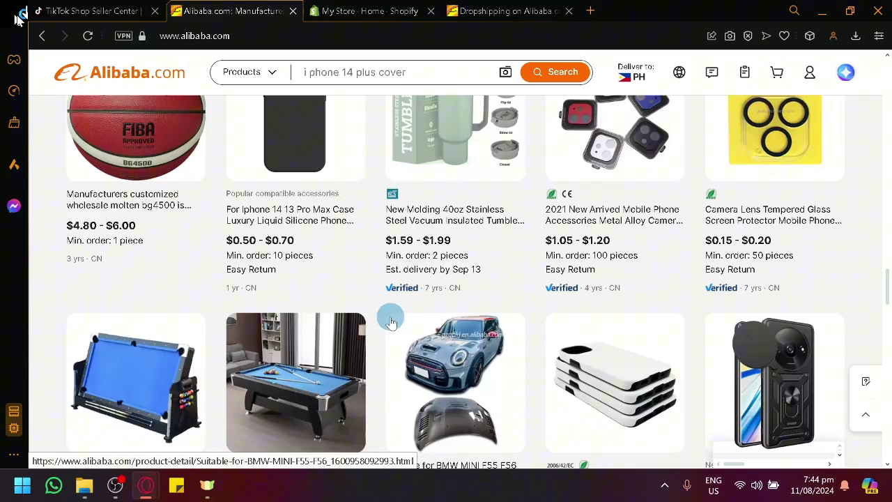
{"action": "scroll", "coordinate": [390, 323], "scroll_direction": "down", "scroll_amount": 4}
{"action": "scroll", "coordinate": [369, 328], "scroll_direction": "up", "scroll_amount": 7}
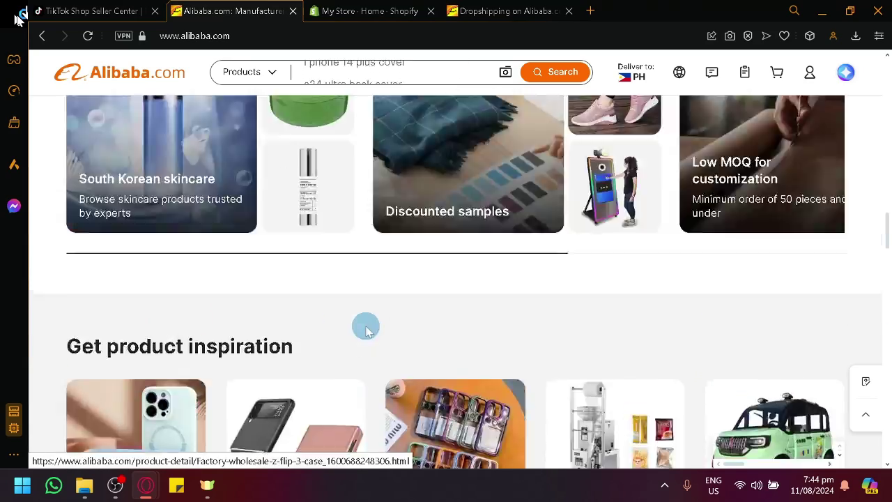
{"action": "scroll", "coordinate": [366, 328], "scroll_direction": "up", "scroll_amount": 15}
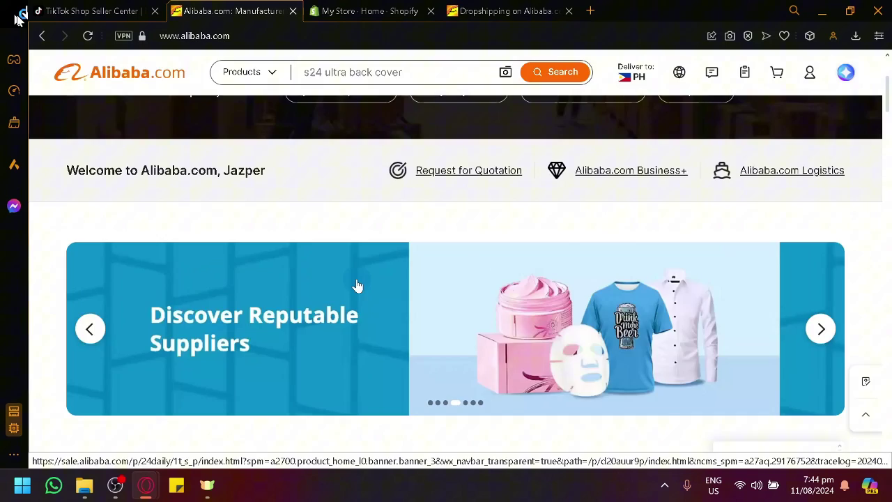
{"action": "scroll", "coordinate": [356, 285], "scroll_direction": "up", "scroll_amount": 3}
{"action": "scroll", "coordinate": [356, 335], "scroll_direction": "down", "scroll_amount": 12}
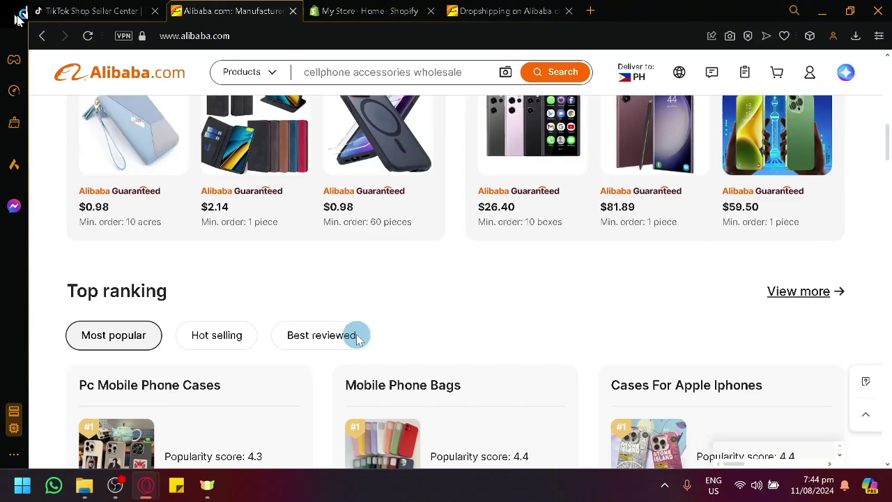
{"action": "scroll", "coordinate": [356, 334], "scroll_direction": "down", "scroll_amount": 5}
{"action": "scroll", "coordinate": [339, 288], "scroll_direction": "down", "scroll_amount": 3}
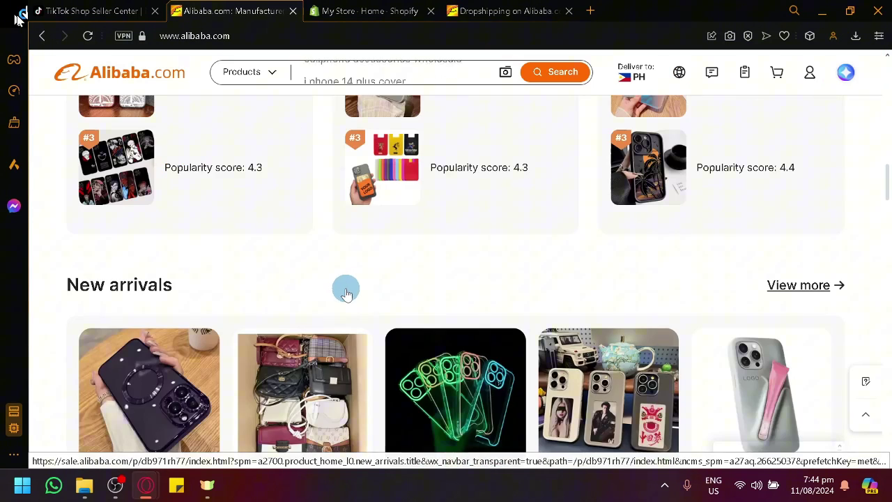
{"action": "scroll", "coordinate": [404, 352], "scroll_direction": "down", "scroll_amount": 10}
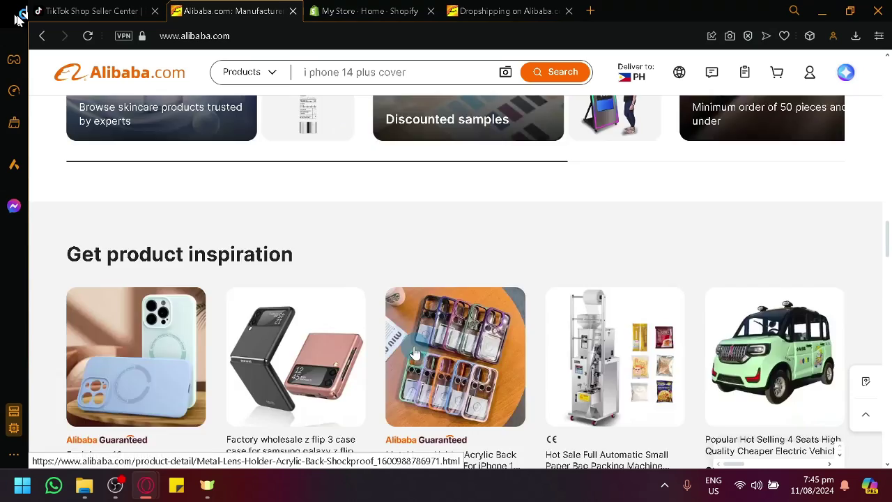
- Scroll down the recommendation grid to the phone-case and screen-guard listings
{"action": "scroll", "coordinate": [412, 352], "scroll_direction": "down", "scroll_amount": 4}
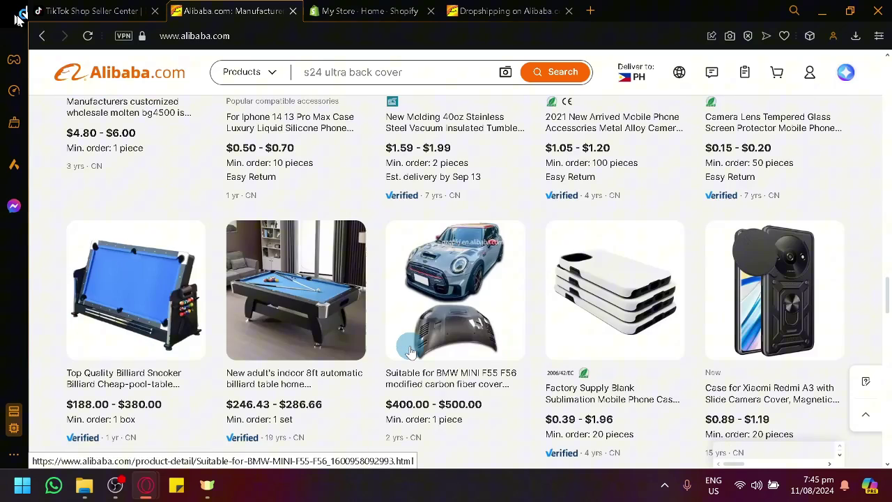
{"action": "scroll", "coordinate": [388, 303], "scroll_direction": "down", "scroll_amount": 4}
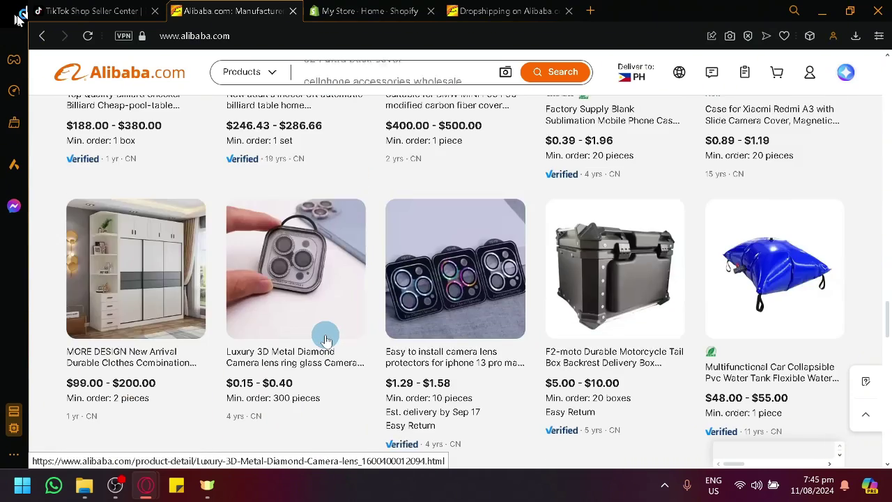
{"action": "scroll", "coordinate": [326, 340], "scroll_direction": "down", "scroll_amount": 7}
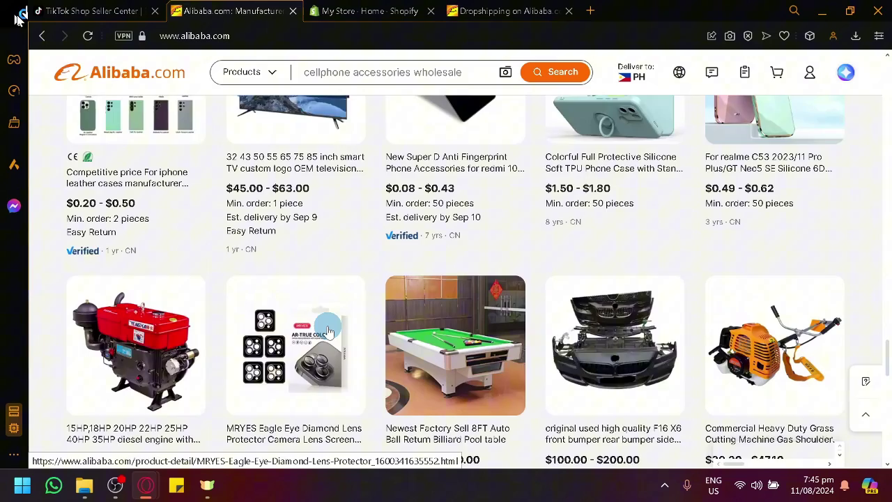
{"action": "scroll", "coordinate": [328, 329], "scroll_direction": "down", "scroll_amount": 2}
{"action": "scroll", "coordinate": [342, 310], "scroll_direction": "down", "scroll_amount": 2}
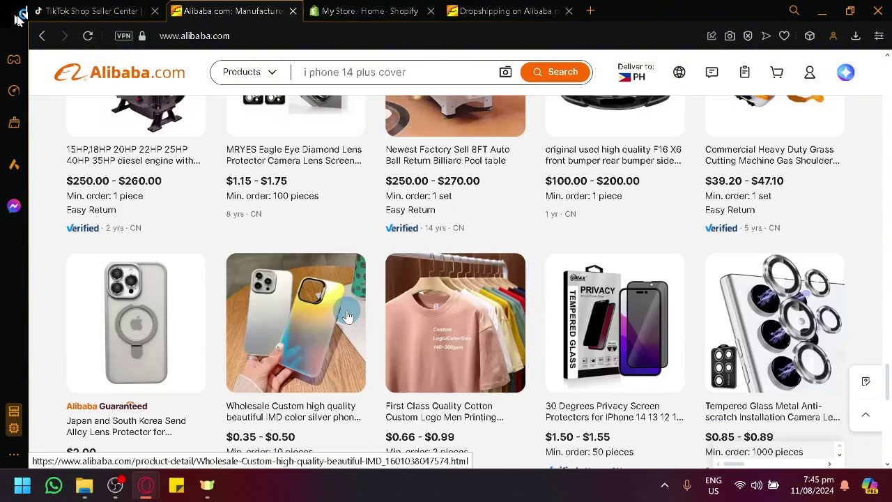
{"action": "scroll", "coordinate": [347, 316], "scroll_direction": "up", "scroll_amount": 5}
{"action": "scroll", "coordinate": [347, 316], "scroll_direction": "down", "scroll_amount": 9}
{"action": "scroll", "coordinate": [347, 316], "scroll_direction": "up", "scroll_amount": 1}
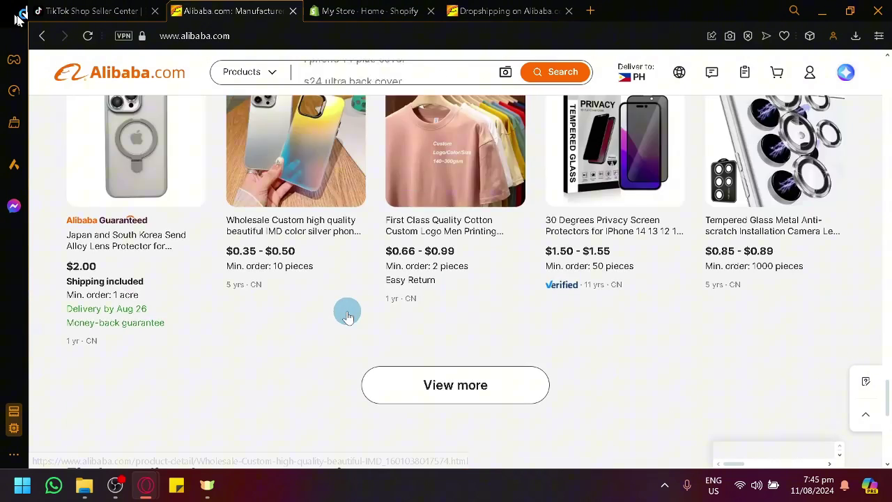
{"action": "scroll", "coordinate": [348, 316], "scroll_direction": "up", "scroll_amount": 3}
{"action": "scroll", "coordinate": [347, 316], "scroll_direction": "up", "scroll_amount": 8}
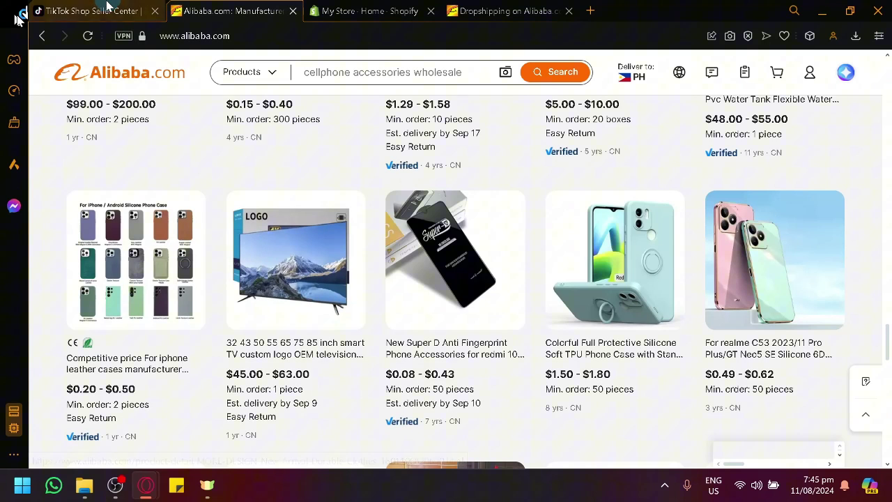
- Check the TikTok, Alibaba and Shopify tabs, moving the Alibaba tab after the Shopify tab
{"action": "left_click", "coordinate": [90, 11]}
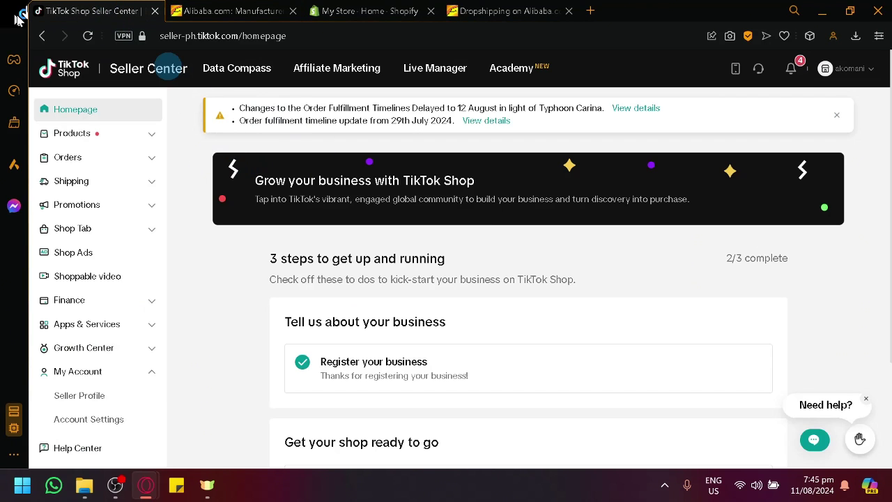
{"action": "left_click", "coordinate": [230, 11]}
{"action": "left_click", "coordinate": [116, 8]}
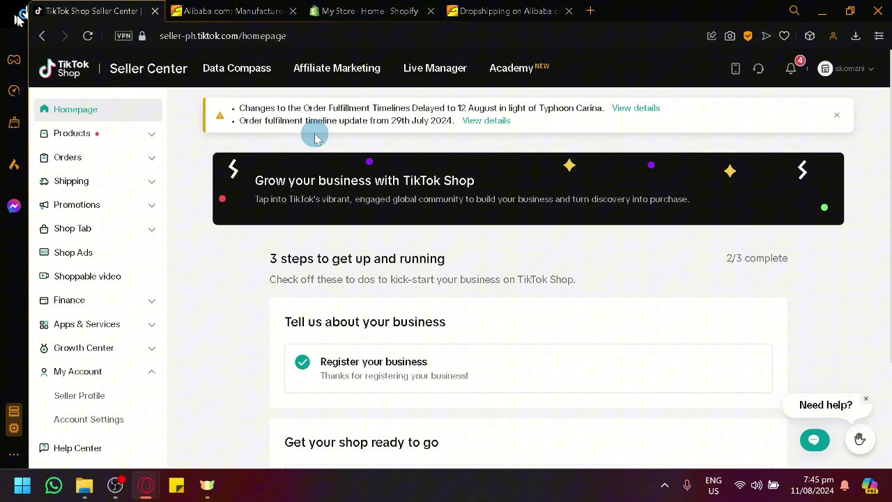
{"action": "left_click", "coordinate": [230, 11]}
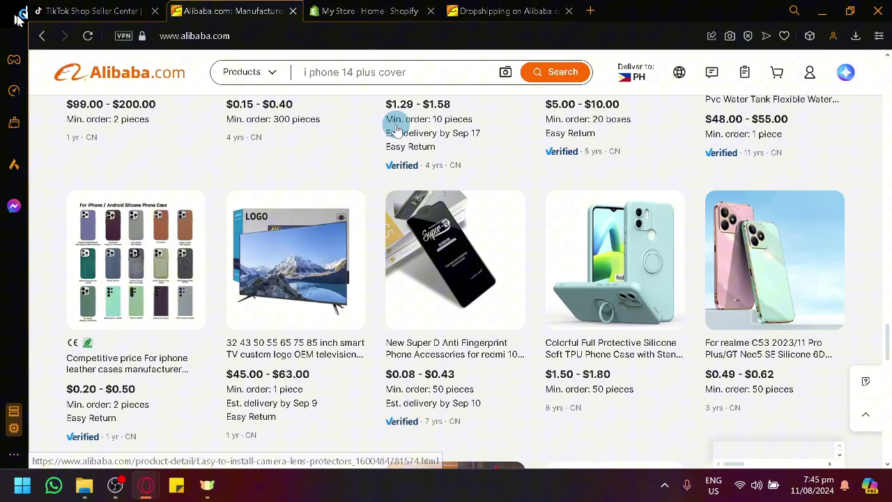
{"action": "left_click", "coordinate": [366, 10]}
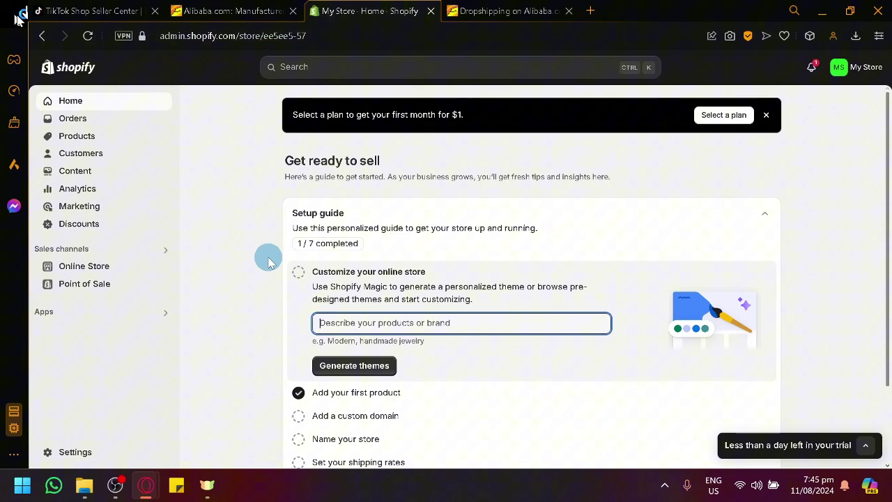
{"action": "left_click", "coordinate": [111, 9]}
{"action": "left_click", "coordinate": [267, 5]}
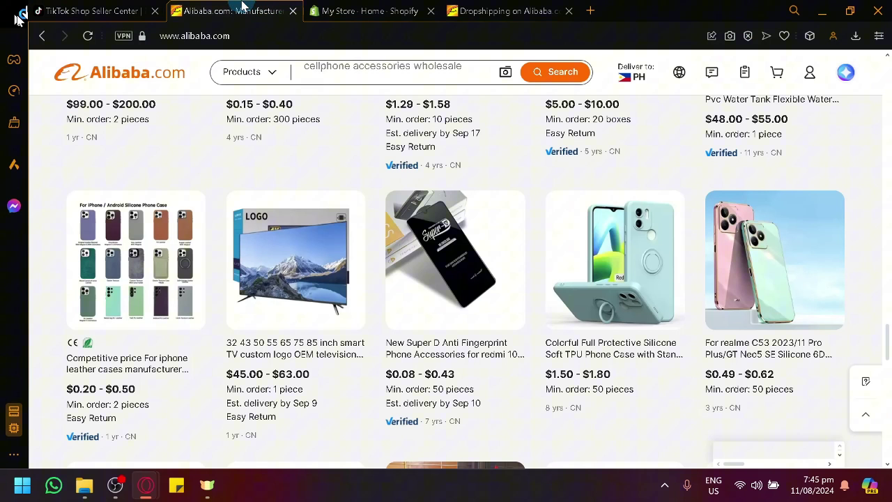
{"action": "left_click_drag", "start_coordinate": [267, 5], "coordinate": [399, 6]}
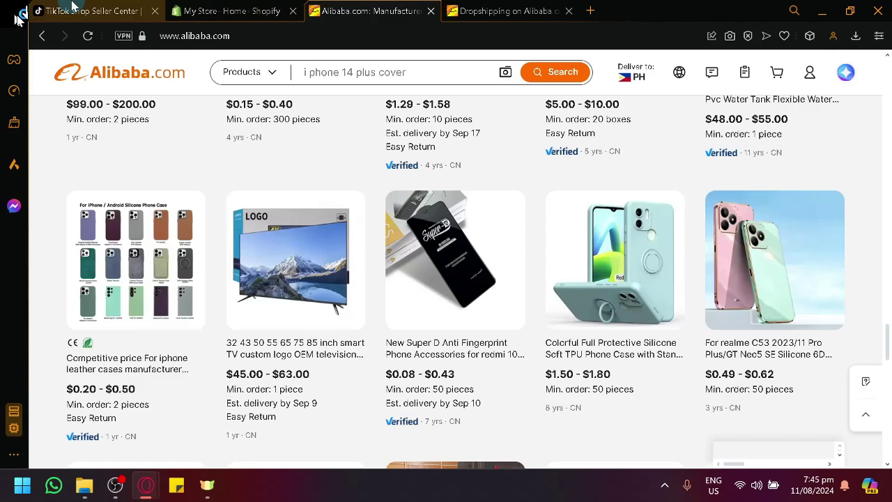
- Cycle through the other open store tabs
{"action": "left_click", "coordinate": [124, 9]}
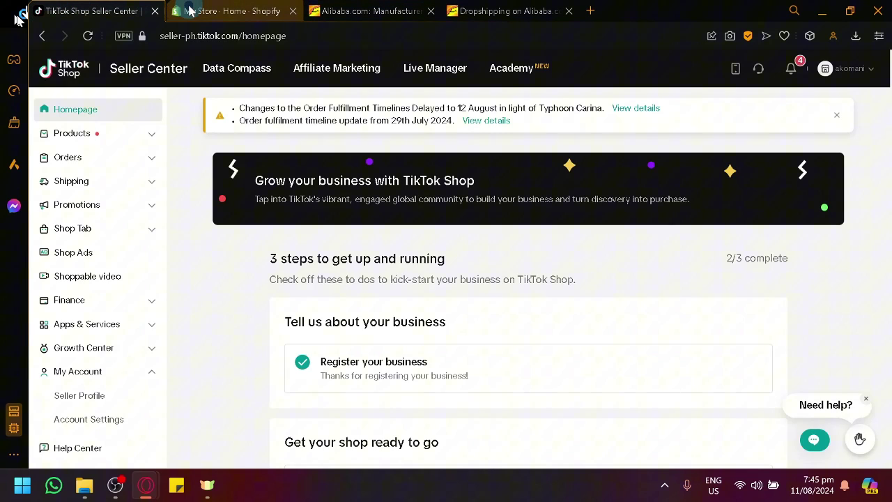
{"action": "left_click", "coordinate": [190, 11]}
{"action": "left_click", "coordinate": [321, 11]}
{"action": "left_click", "coordinate": [237, 10]}
{"action": "left_click", "coordinate": [101, 5]}
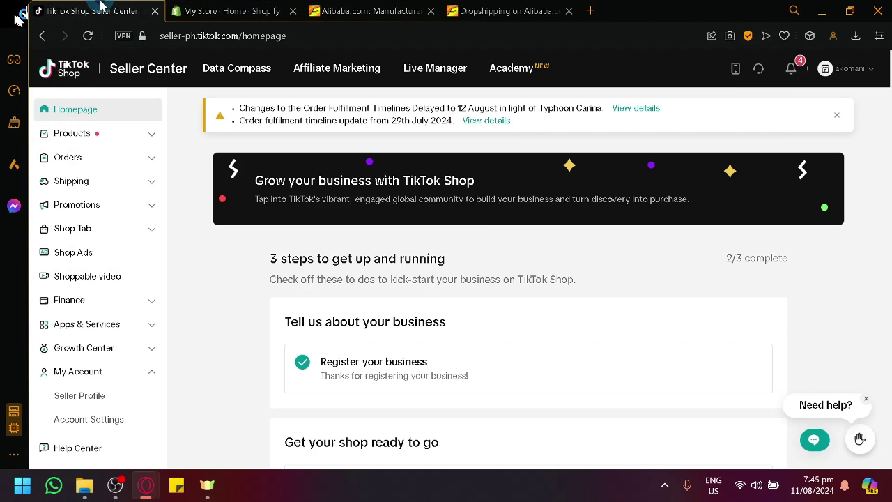
{"action": "left_click", "coordinate": [223, 11]}
{"action": "left_click", "coordinate": [362, 11]}
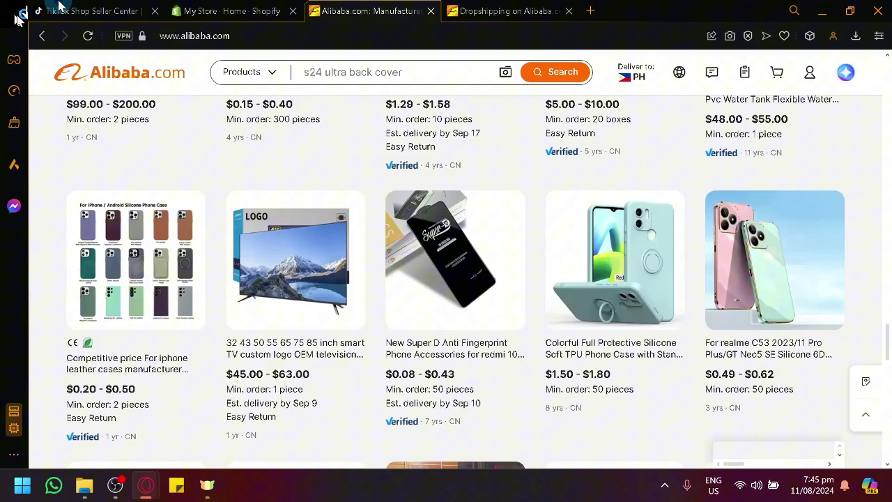
{"action": "left_click", "coordinate": [60, 6]}
- Land on the Shopify admin Home tab showing the 1/7 setup guide
{"action": "left_click", "coordinate": [356, 10]}
{"action": "left_click", "coordinate": [251, 8]}
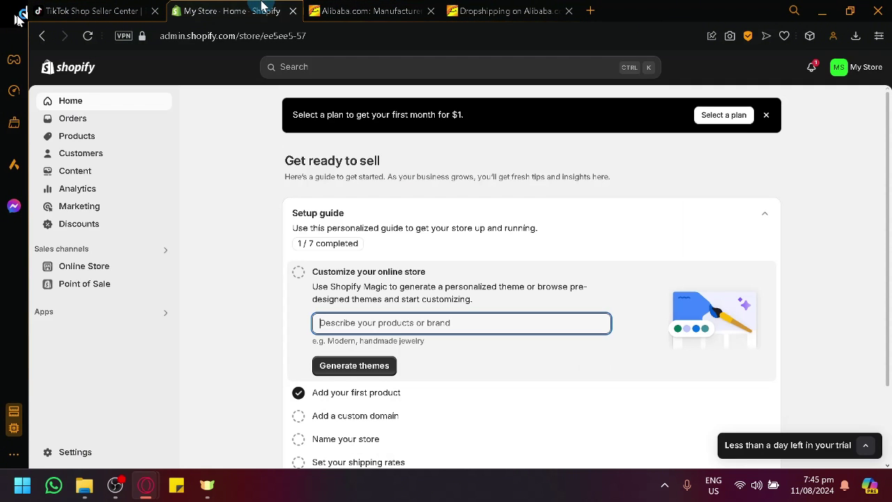
{"action": "left_click", "coordinate": [366, 8]}
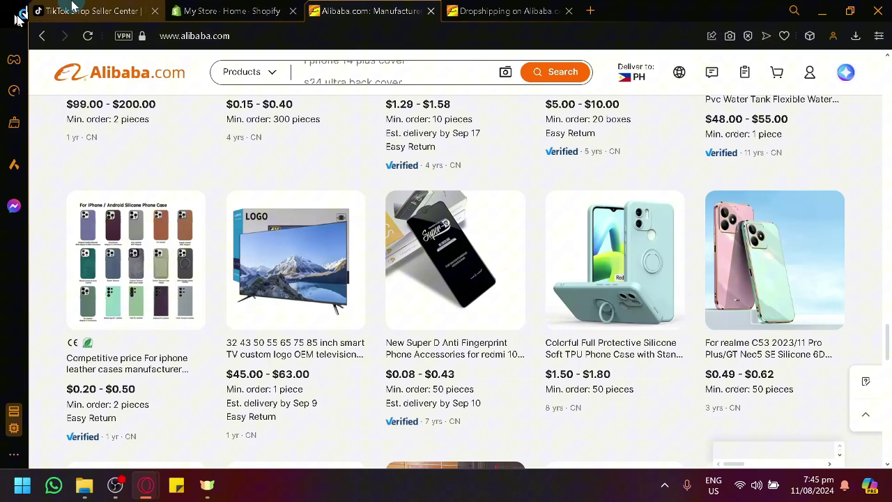
{"action": "left_click", "coordinate": [234, 8]}
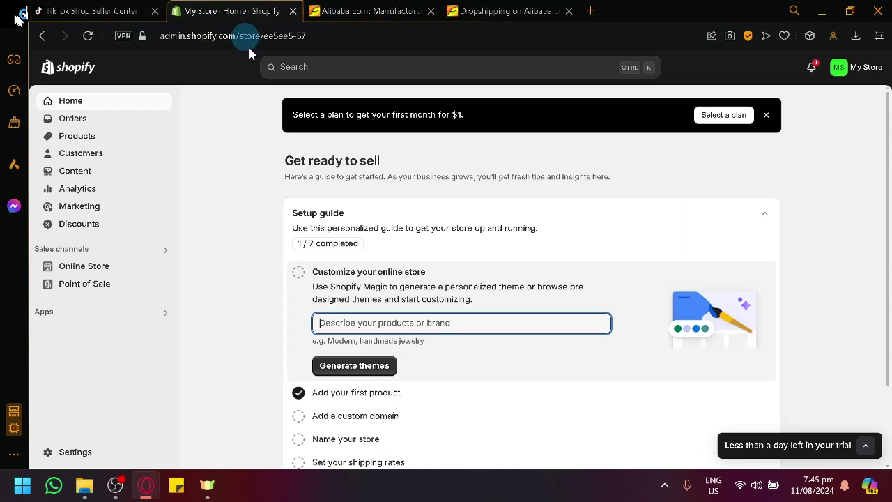
{"action": "left_click", "coordinate": [120, 7]}
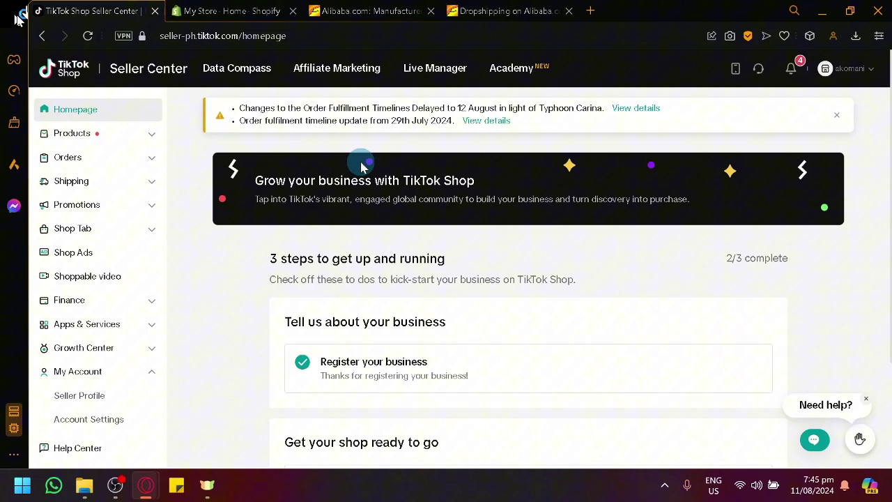
{"action": "key", "text": "ctrl+Tab"}
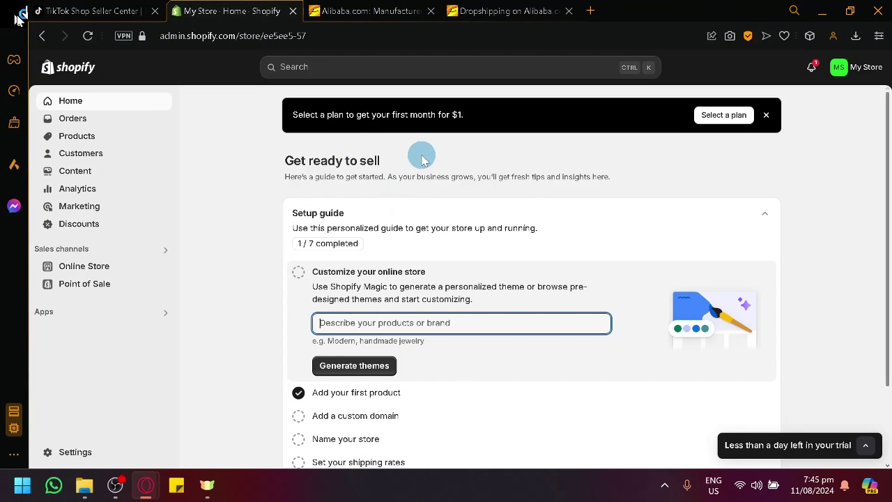
- Open the Dropshipping on Alibaba search page and scroll through its product grid
{"action": "left_click", "coordinate": [502, 8]}
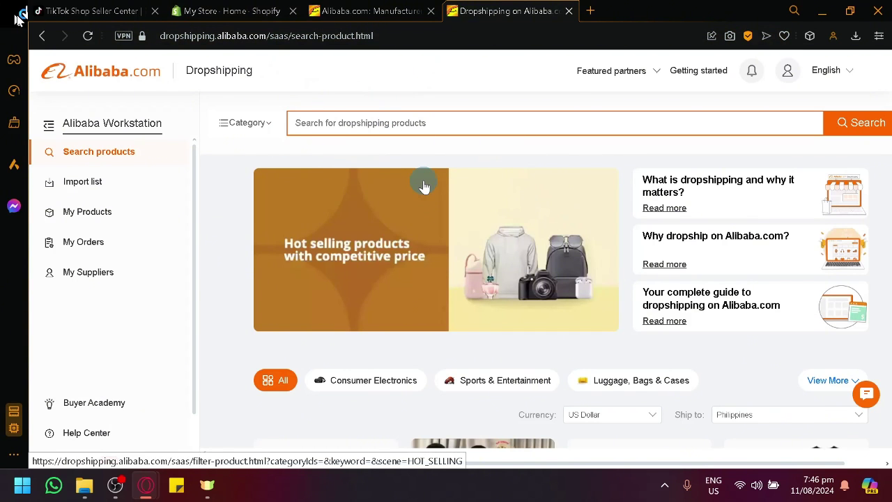
{"action": "scroll", "coordinate": [424, 207], "scroll_direction": "down", "scroll_amount": 10}
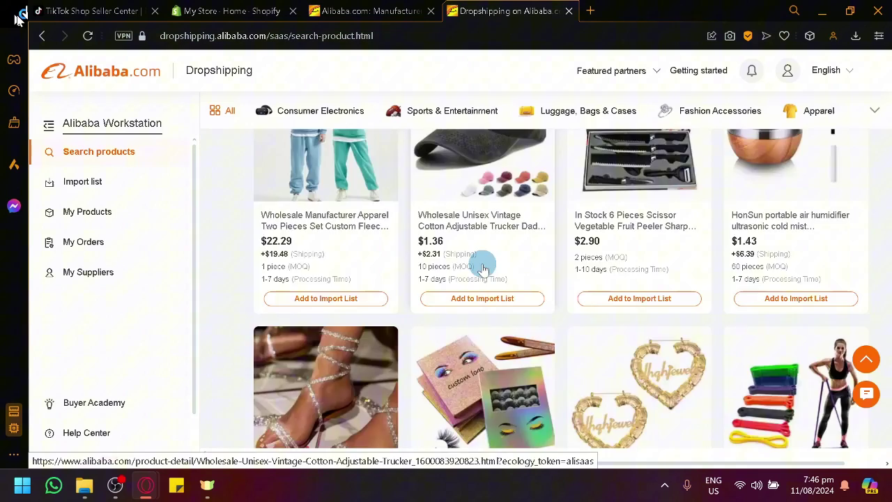
{"action": "scroll", "coordinate": [481, 258], "scroll_direction": "up", "scroll_amount": 10}
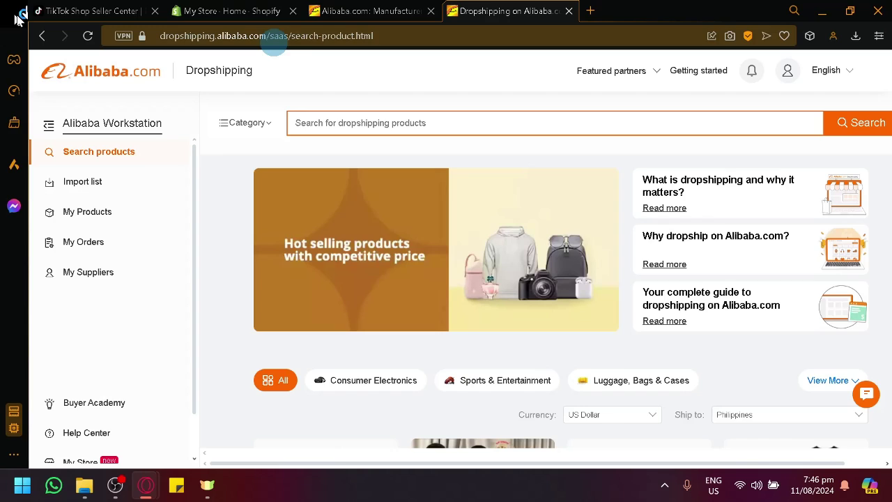
{"action": "scroll", "coordinate": [432, 249], "scroll_direction": "down", "scroll_amount": 8}
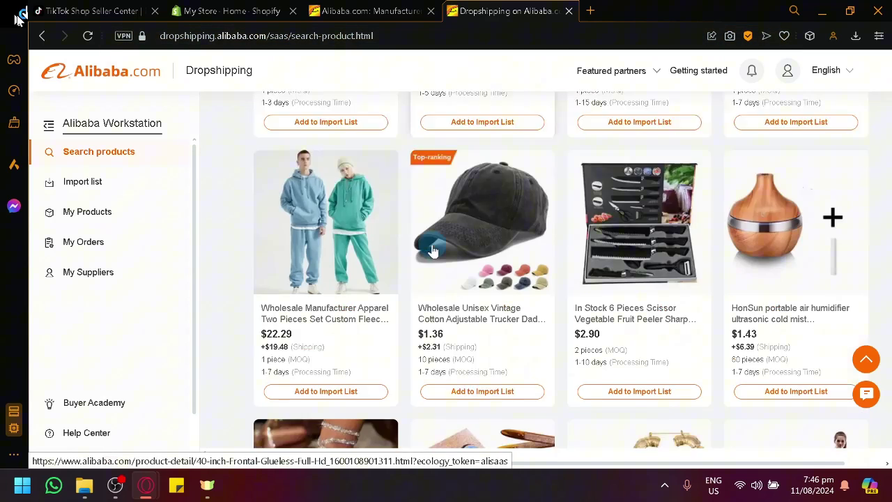
{"action": "scroll", "coordinate": [433, 249], "scroll_direction": "up", "scroll_amount": 8}
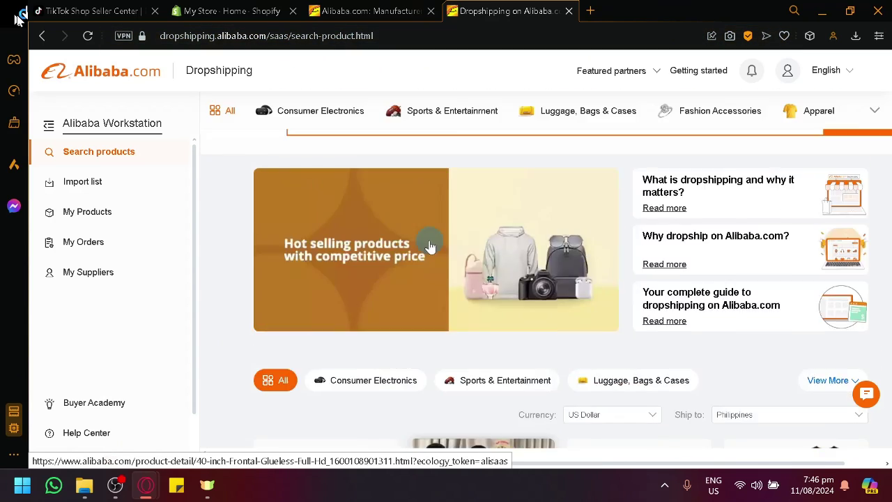
{"action": "scroll", "coordinate": [430, 245], "scroll_direction": "down", "scroll_amount": 12}
{"action": "scroll", "coordinate": [430, 246], "scroll_direction": "up", "scroll_amount": 10}
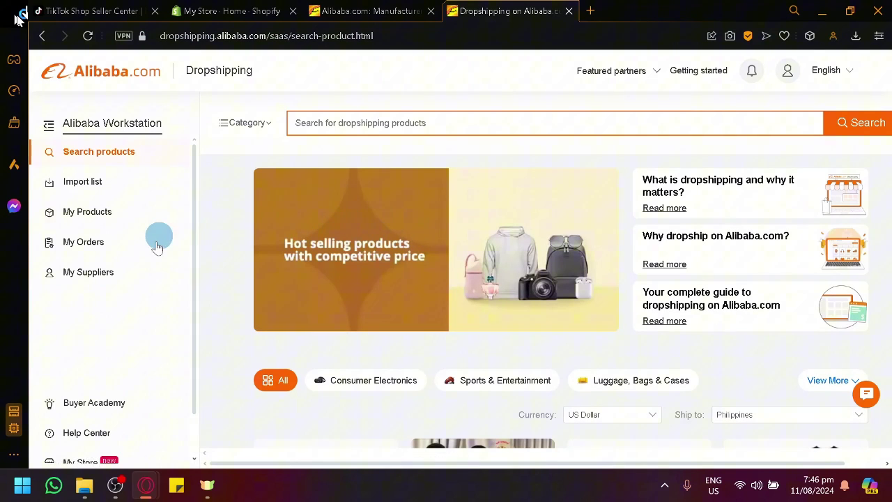
{"action": "scroll", "coordinate": [157, 254], "scroll_direction": "down", "scroll_amount": 1}
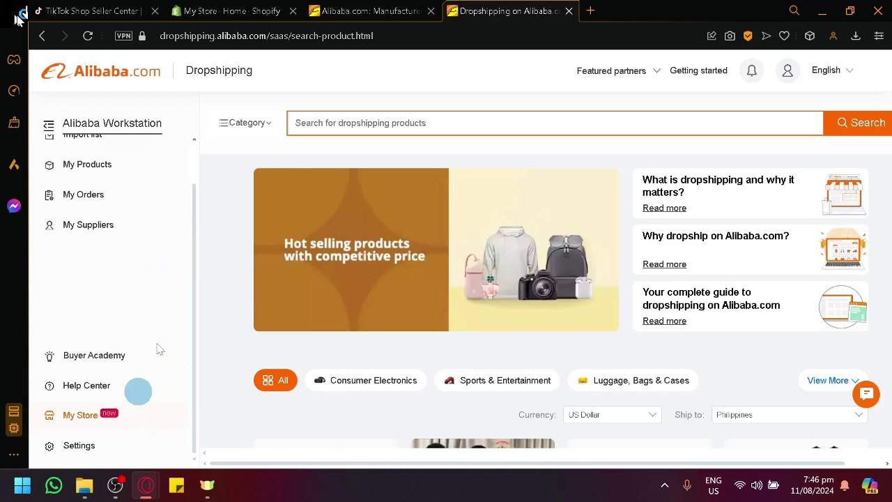
- Move the dropshipping tab to the left of the Alibaba.com Manufacturer tab
{"action": "left_click", "coordinate": [230, 10]}
{"action": "left_click", "coordinate": [471, 8]}
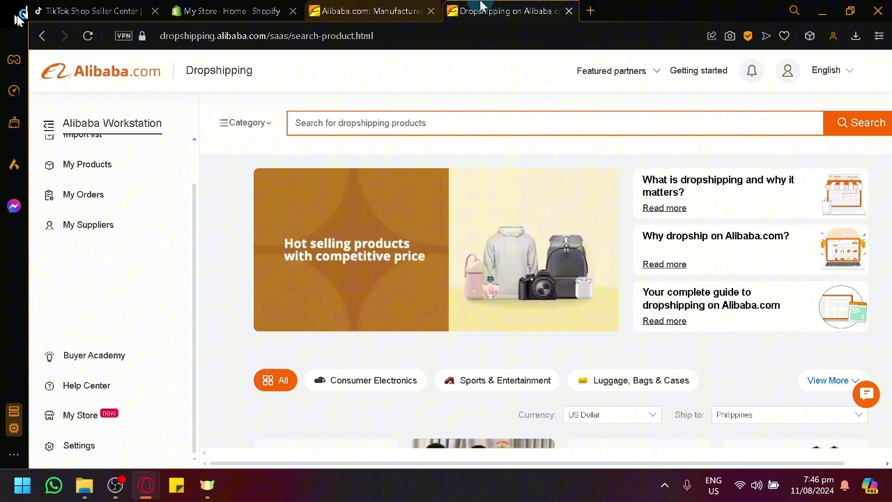
{"action": "left_click_drag", "start_coordinate": [471, 9], "coordinate": [293, 10]}
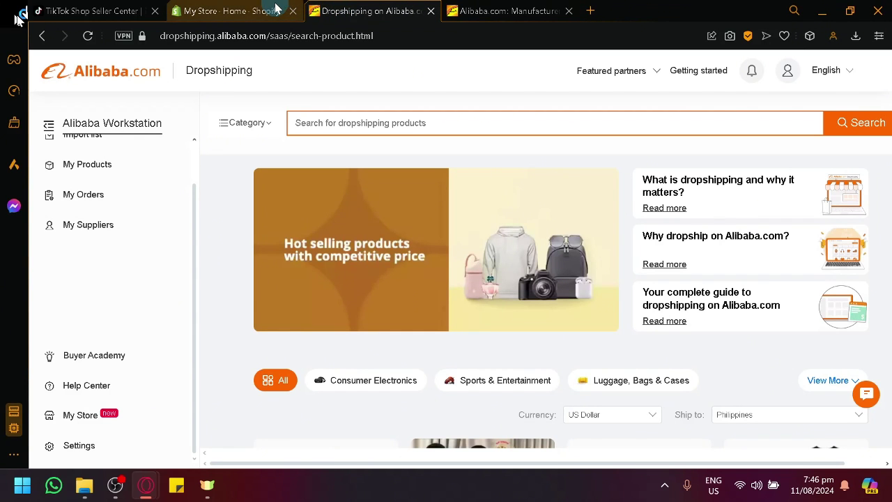
{"action": "left_click", "coordinate": [264, 7]}
- Open My Store from the Workstation sidebar and scroll to the Add store section
{"action": "left_click", "coordinate": [370, 10]}
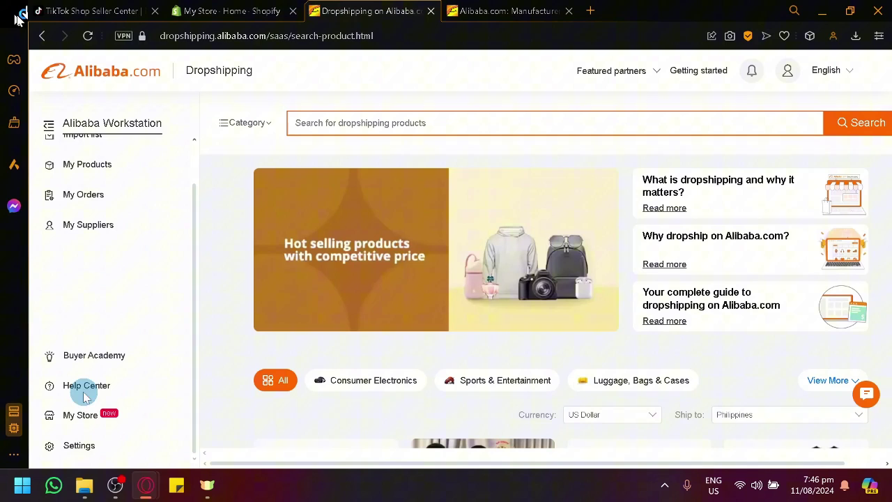
{"action": "left_click", "coordinate": [82, 416]}
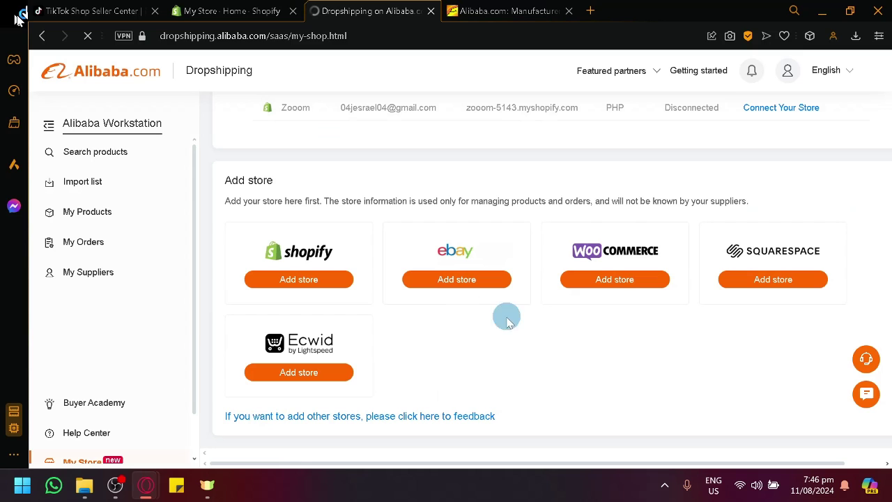
{"action": "scroll", "coordinate": [585, 202], "scroll_direction": "up", "scroll_amount": 3}
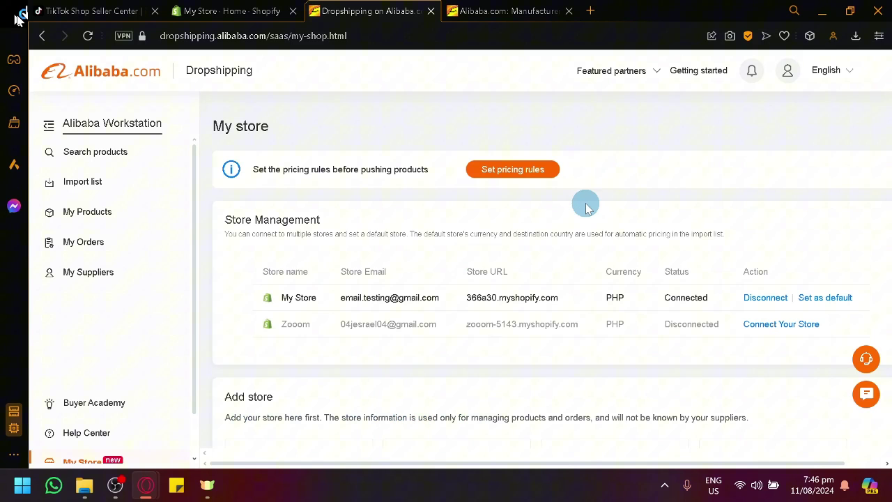
{"action": "scroll", "coordinate": [586, 202], "scroll_direction": "down", "scroll_amount": 3}
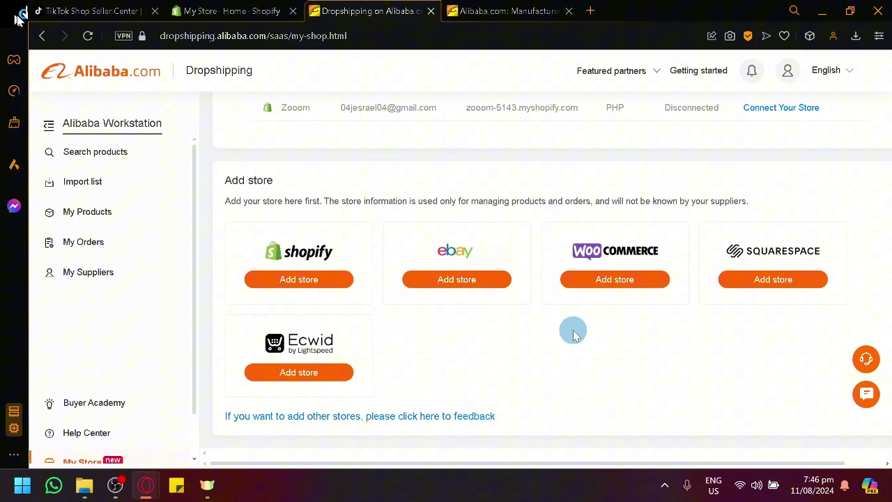
- Glance at the Shopify and TikTok tabs, then return to the My Store page
{"action": "left_click", "coordinate": [209, 11]}
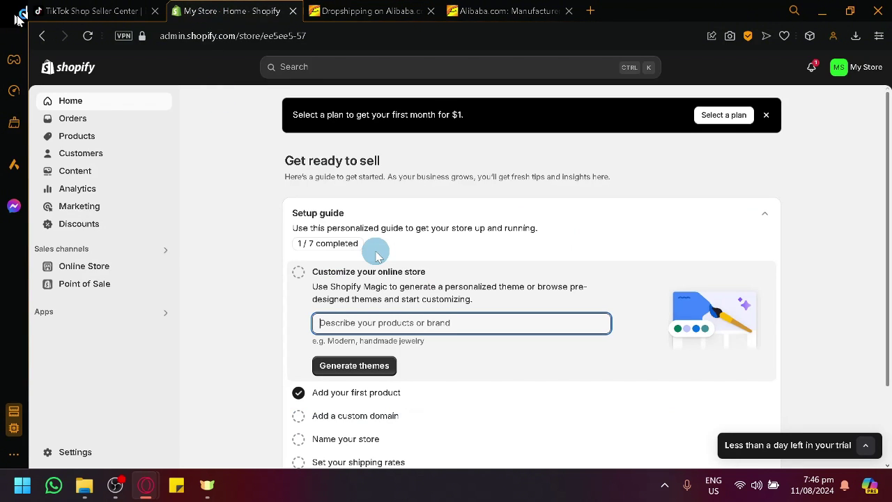
{"action": "left_click", "coordinate": [80, 9]}
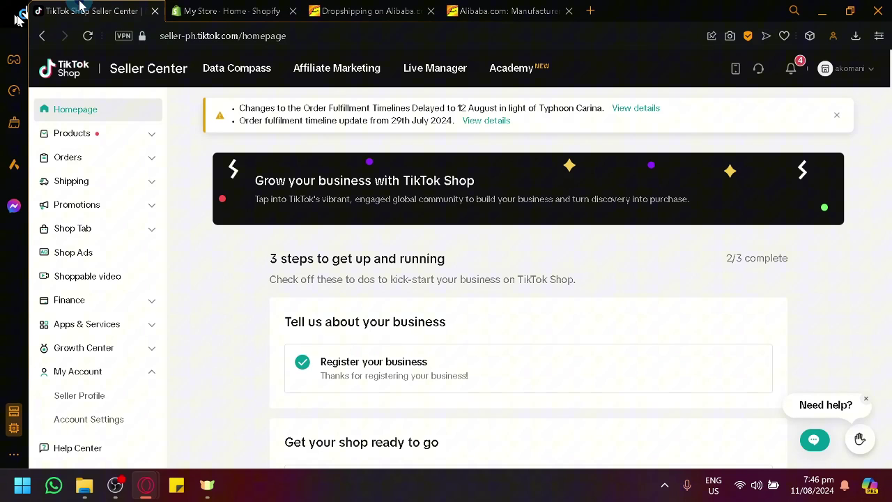
{"action": "left_click", "coordinate": [345, 7]}
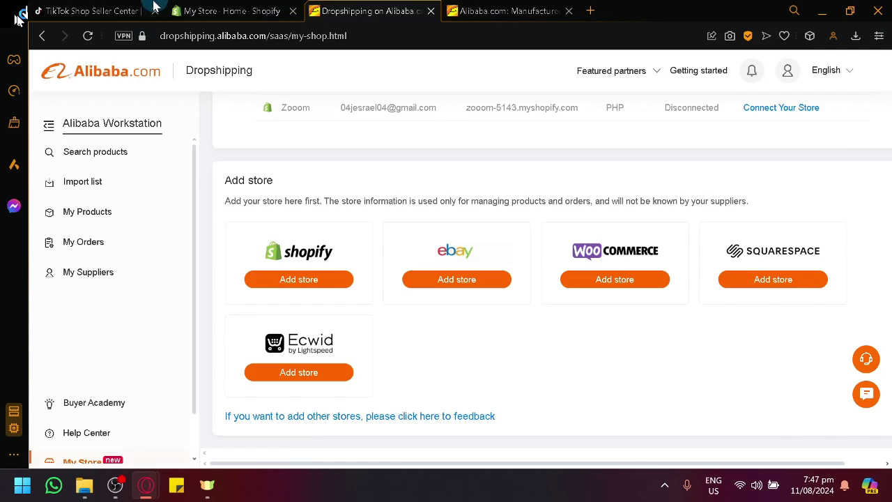
{"action": "left_click", "coordinate": [133, 7]}
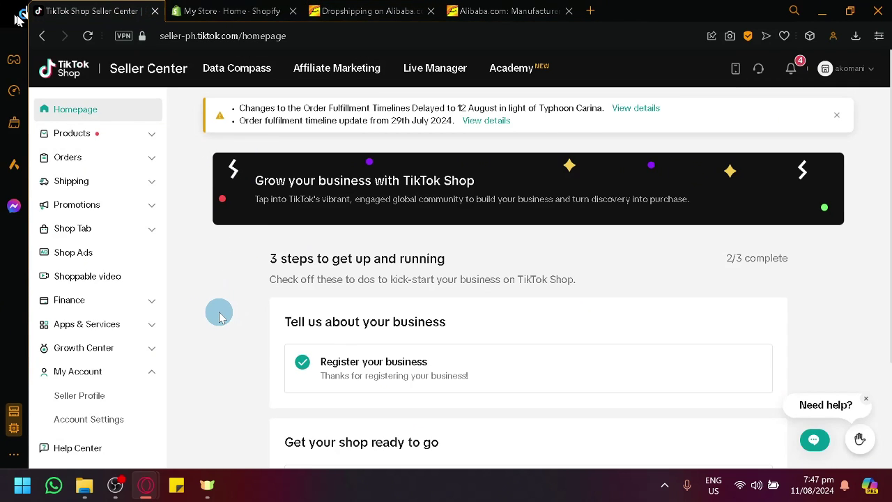
{"action": "left_click", "coordinate": [377, 6]}
{"action": "key", "text": "ctrl+1"}
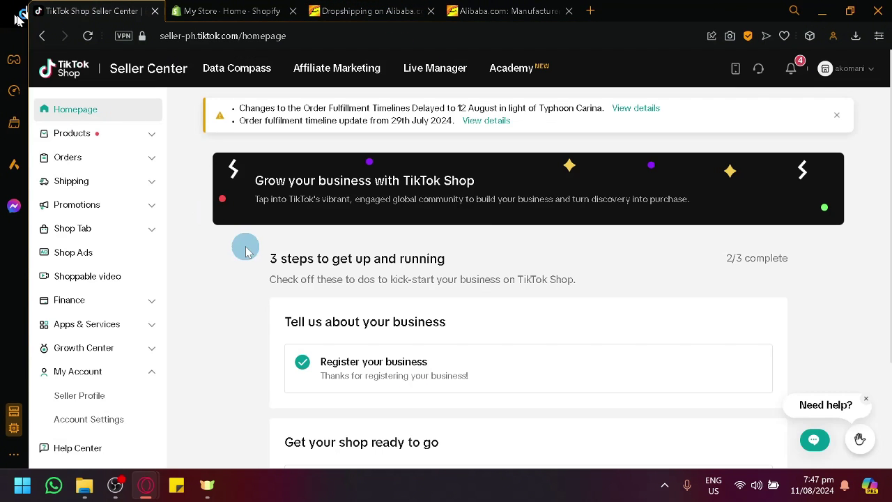
{"action": "left_click", "coordinate": [354, 8]}
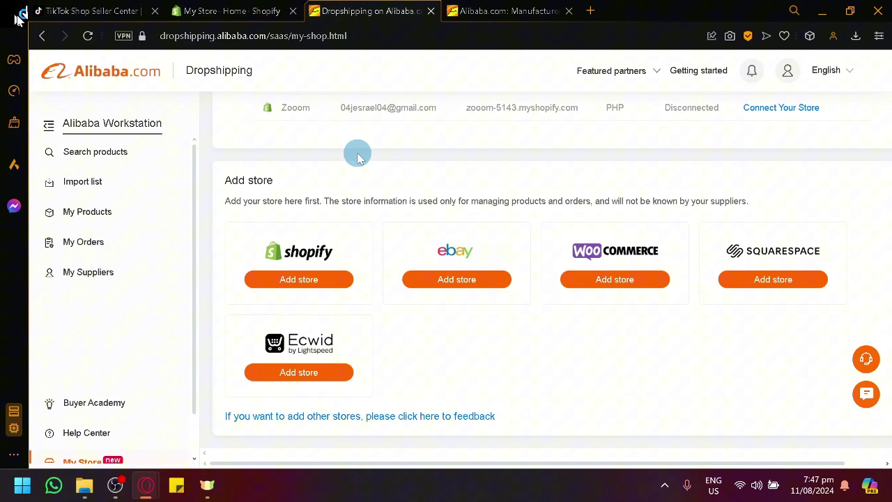
- Open the Shopify Add store form on Alibaba Dropshipping
{"action": "left_click", "coordinate": [288, 279]}
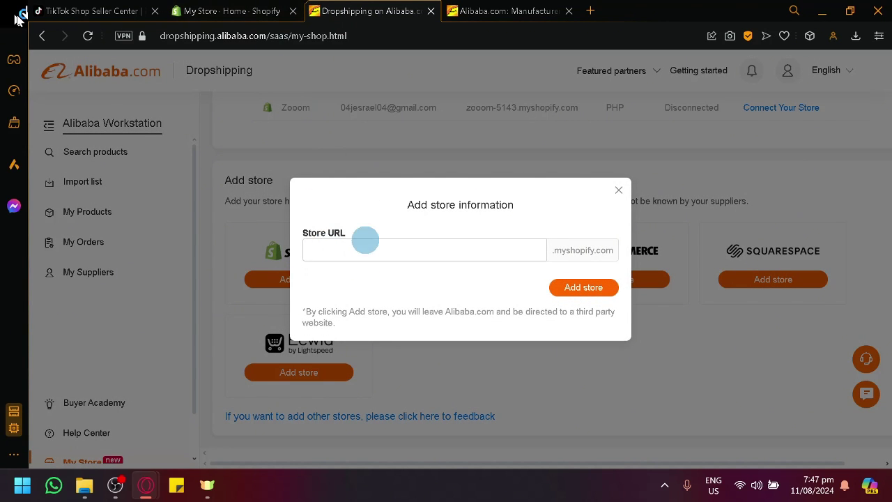
{"action": "left_click", "coordinate": [272, 8]}
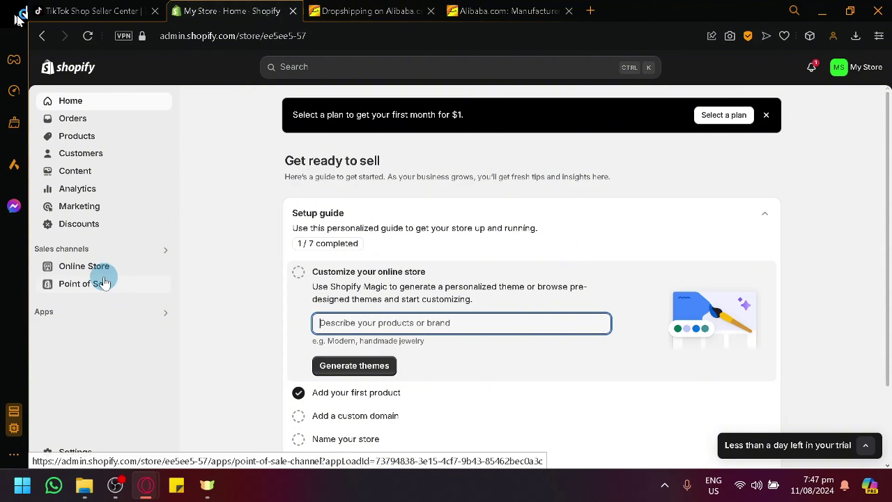
{"action": "left_click", "coordinate": [362, 11]}
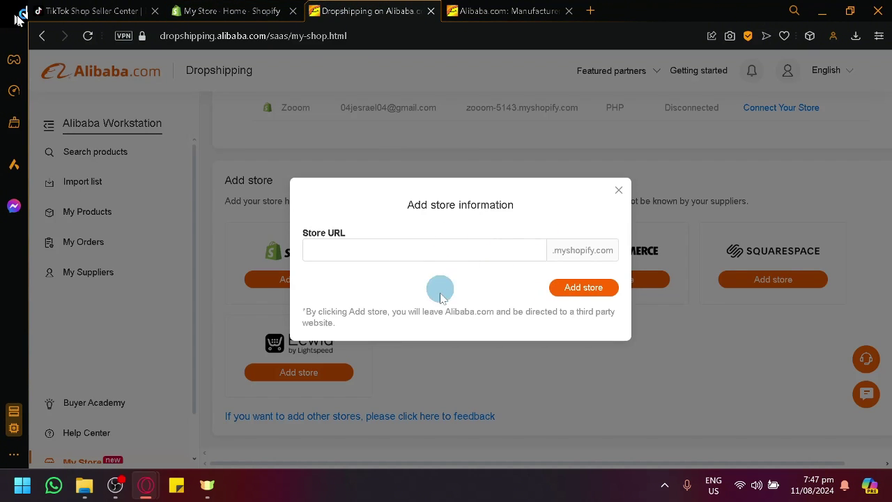
- Preview the Shopify store from Online Store > Themes and copy its ee5ee5-57 subdomain
{"action": "left_click", "coordinate": [254, 8]}
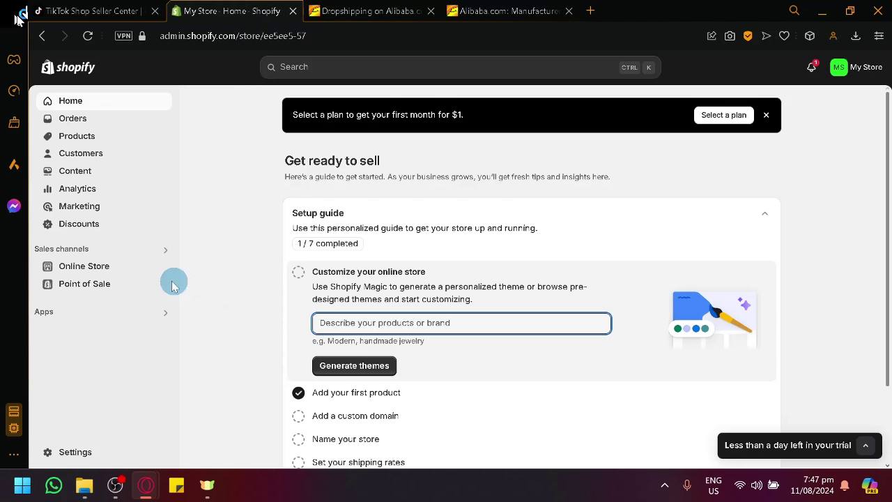
{"action": "left_click", "coordinate": [115, 263]}
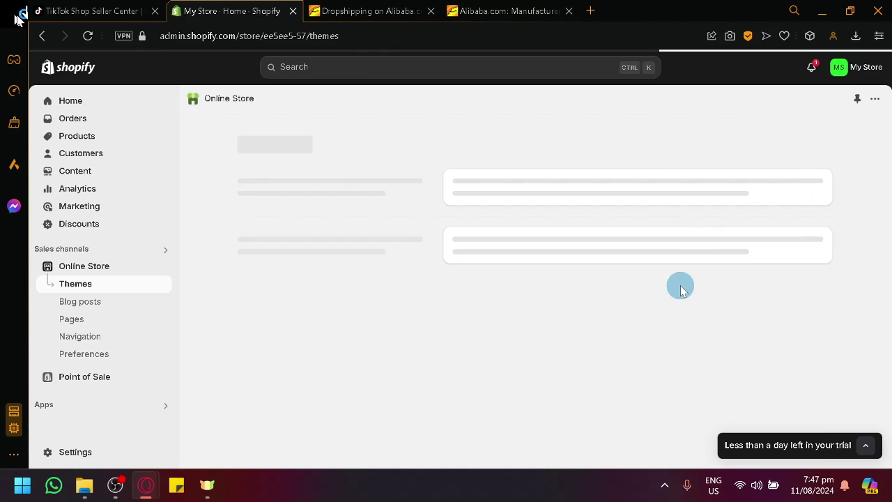
{"action": "scroll", "coordinate": [690, 303], "scroll_direction": "down", "scroll_amount": 1}
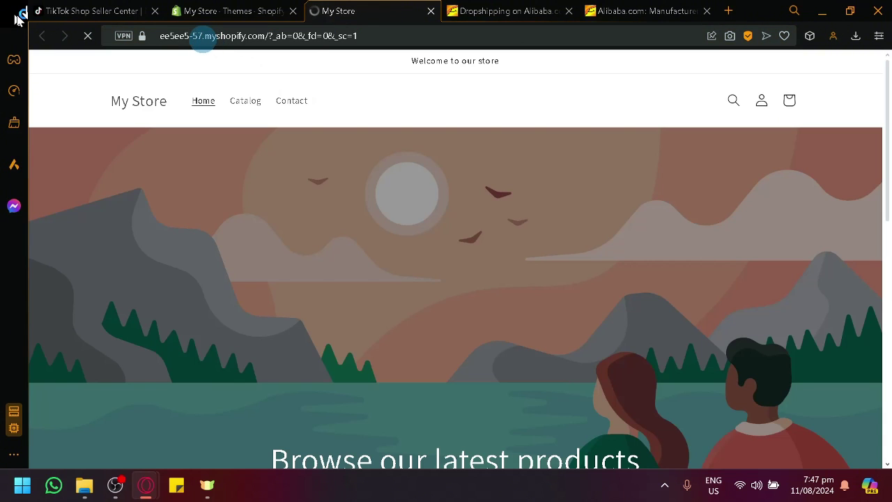
{"action": "left_click_drag", "start_coordinate": [202, 39], "coordinate": [144, 40]}
{"action": "key", "text": "ctrl+c"}
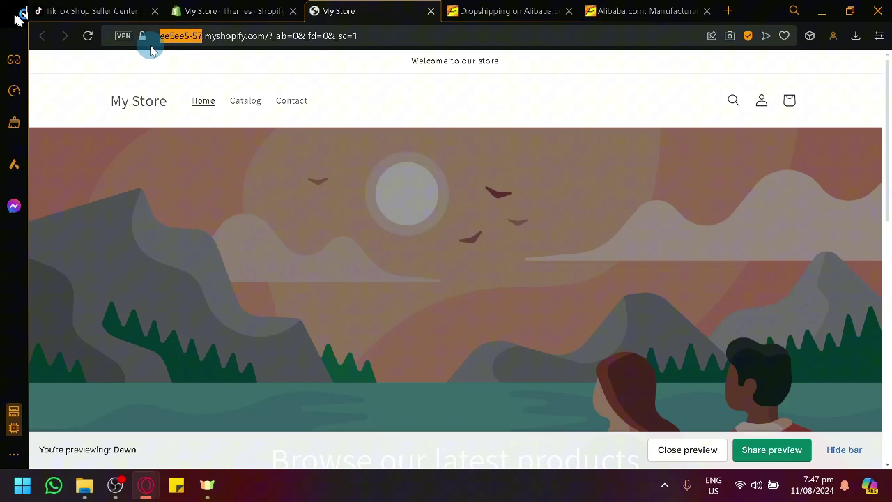
{"action": "left_click", "coordinate": [488, 11]}
- Paste ee5ee5-57 into the Store URL field and submit with Add store
{"action": "left_click", "coordinate": [494, 255]}
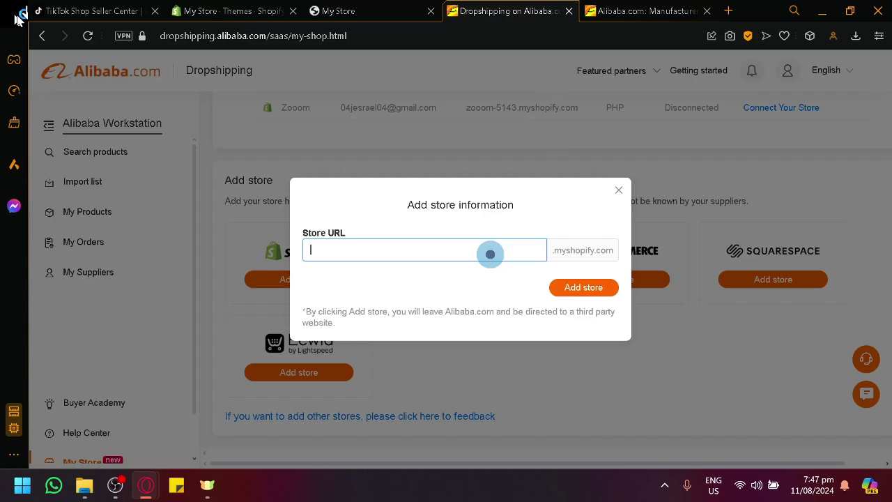
{"action": "key", "text": "ctrl+v"}
{"action": "left_click", "coordinate": [569, 290]}
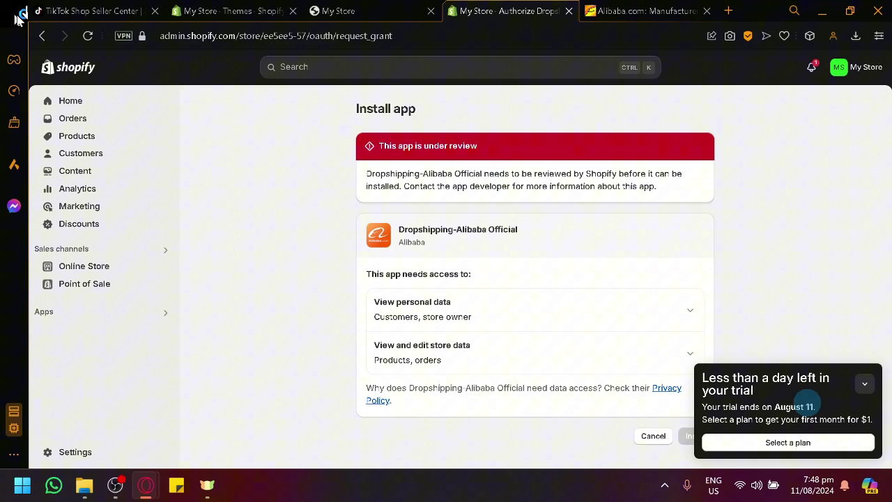
- Dismiss the trial reminder and expand the personal-data and store-data permission details
{"action": "left_click", "coordinate": [864, 384]}
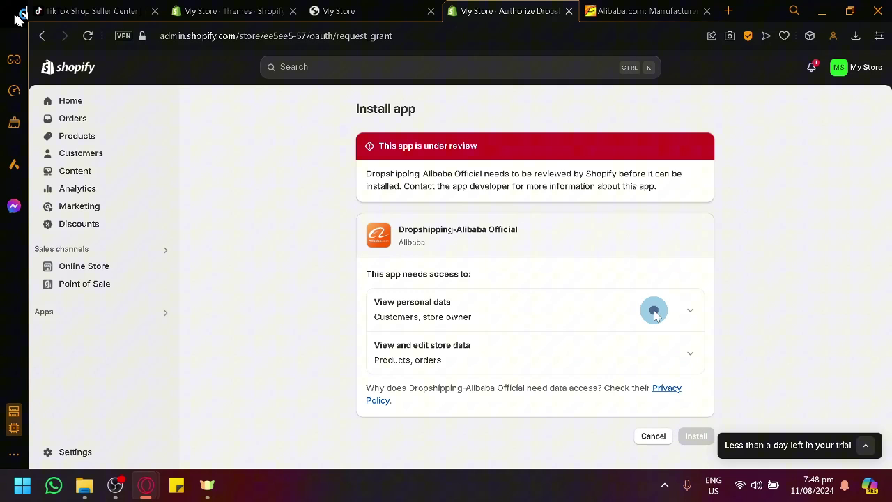
{"action": "left_click", "coordinate": [692, 313]}
{"action": "scroll", "coordinate": [689, 341], "scroll_direction": "down", "scroll_amount": 1}
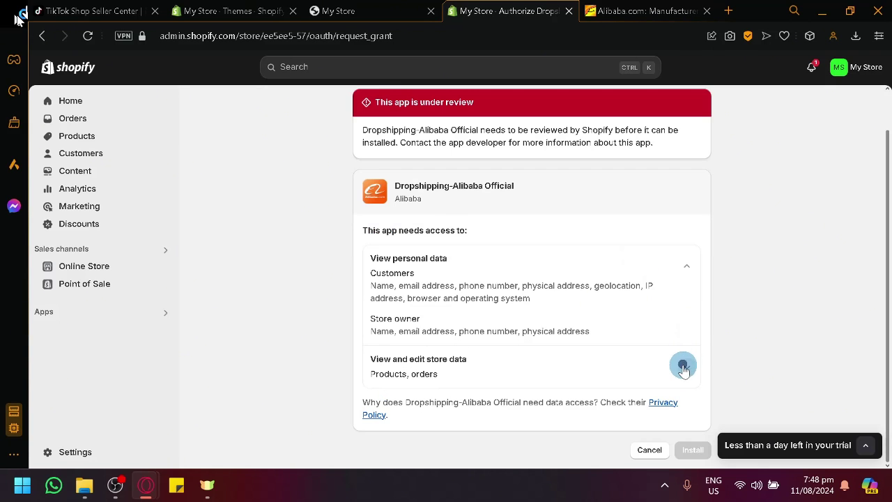
{"action": "left_click", "coordinate": [683, 366]}
{"action": "scroll", "coordinate": [677, 354], "scroll_direction": "down", "scroll_amount": 1}
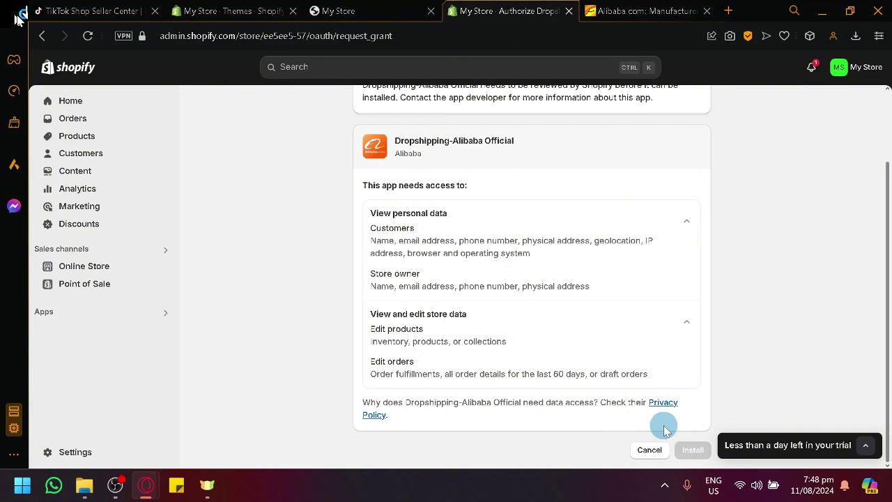
{"action": "scroll", "coordinate": [648, 406], "scroll_direction": "up", "scroll_amount": 2}
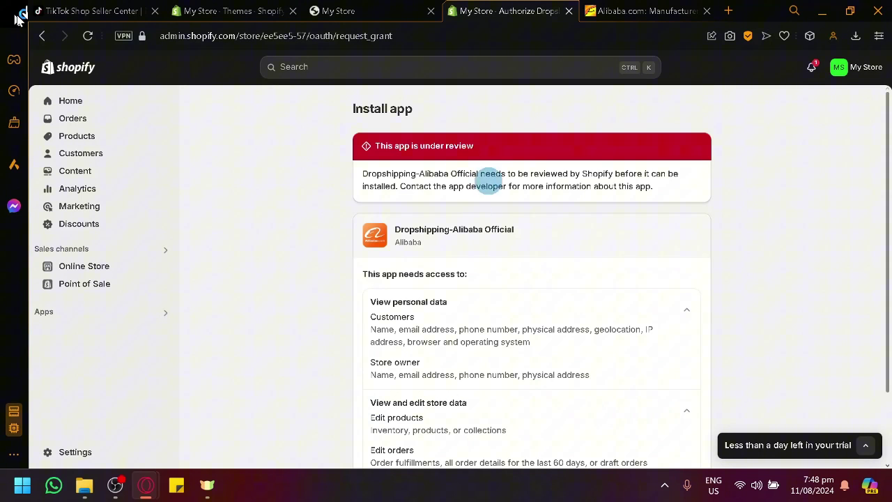
{"action": "scroll", "coordinate": [505, 258], "scroll_direction": "down", "scroll_amount": 2}
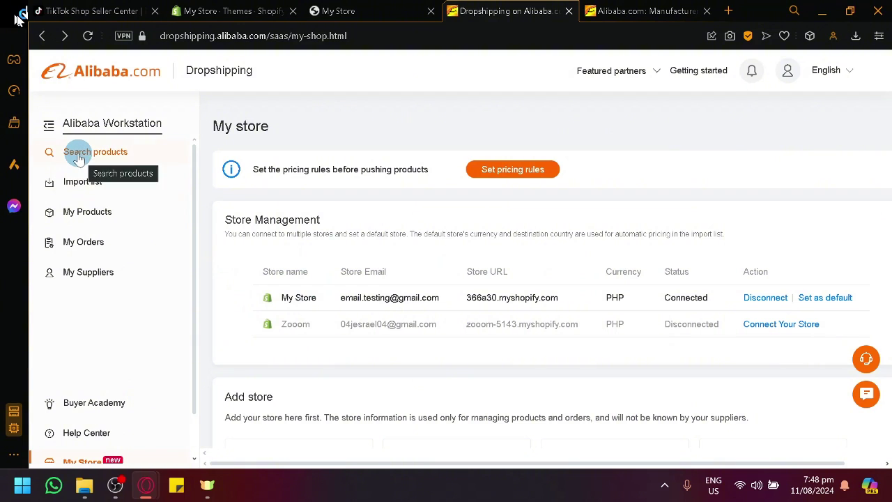
- Open Search products and scroll through the product grid
{"action": "left_click", "coordinate": [81, 158]}
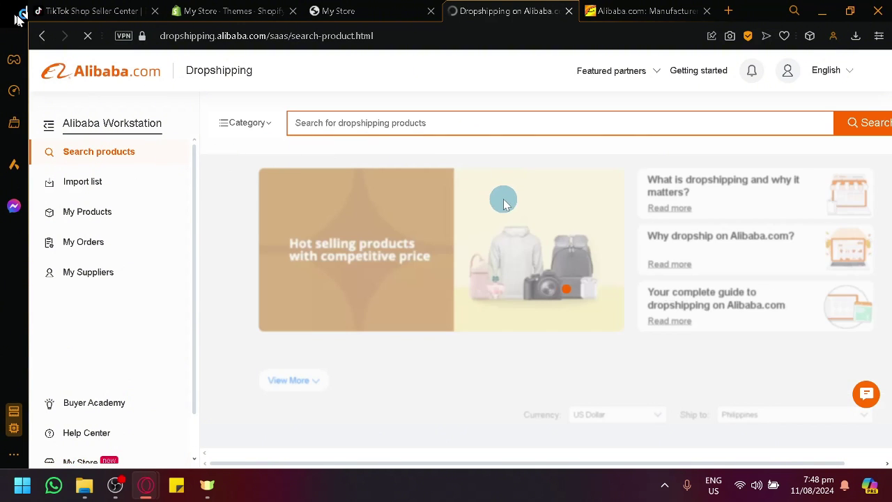
{"action": "scroll", "coordinate": [470, 219], "scroll_direction": "down", "scroll_amount": 7}
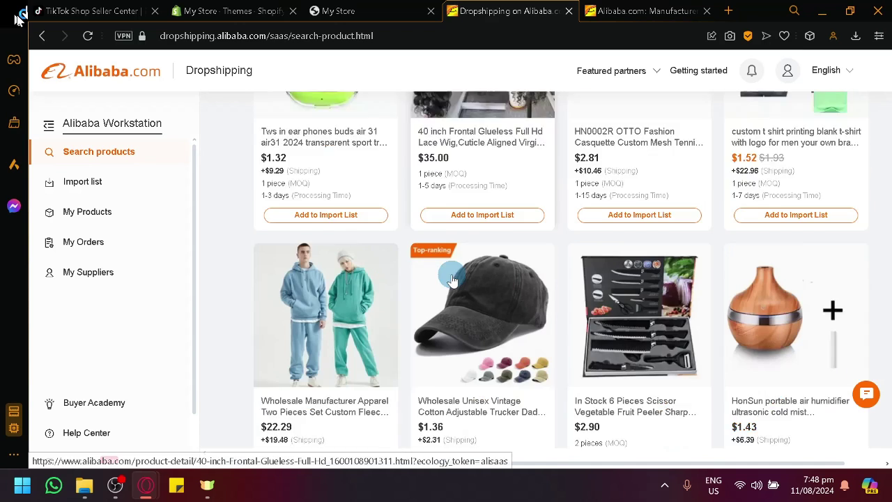
{"action": "scroll", "coordinate": [453, 279], "scroll_direction": "down", "scroll_amount": 1}
{"action": "scroll", "coordinate": [449, 278], "scroll_direction": "up", "scroll_amount": 4}
{"action": "scroll", "coordinate": [434, 298], "scroll_direction": "down", "scroll_amount": 3}
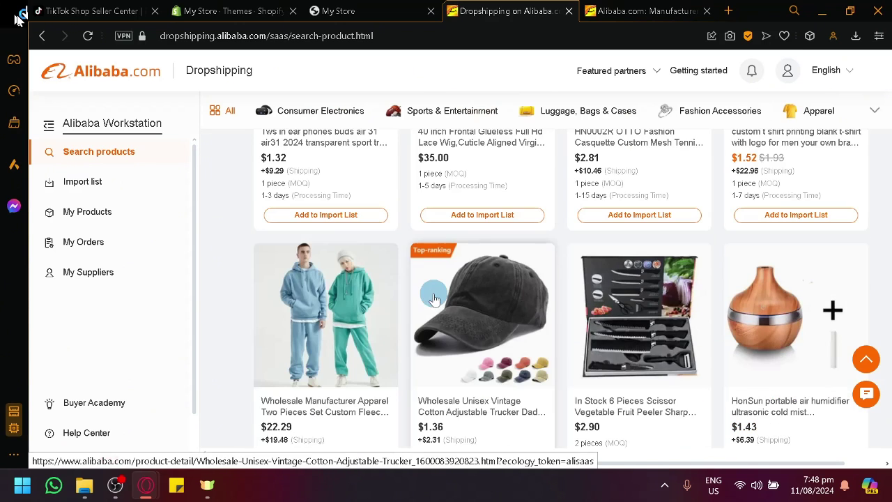
{"action": "scroll", "coordinate": [313, 202], "scroll_direction": "up", "scroll_amount": 10}
- Check the category list, currency options and Philippines shipping destination
{"action": "left_click", "coordinate": [378, 122]}
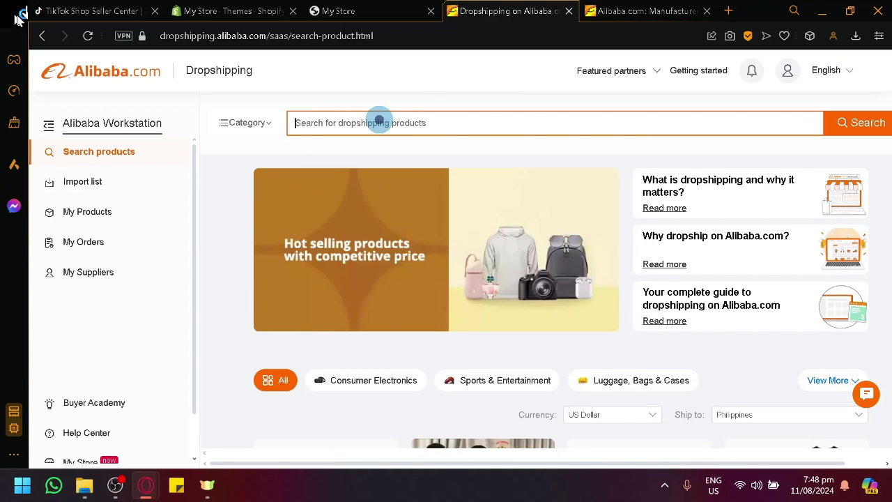
{"action": "left_click", "coordinate": [257, 128]}
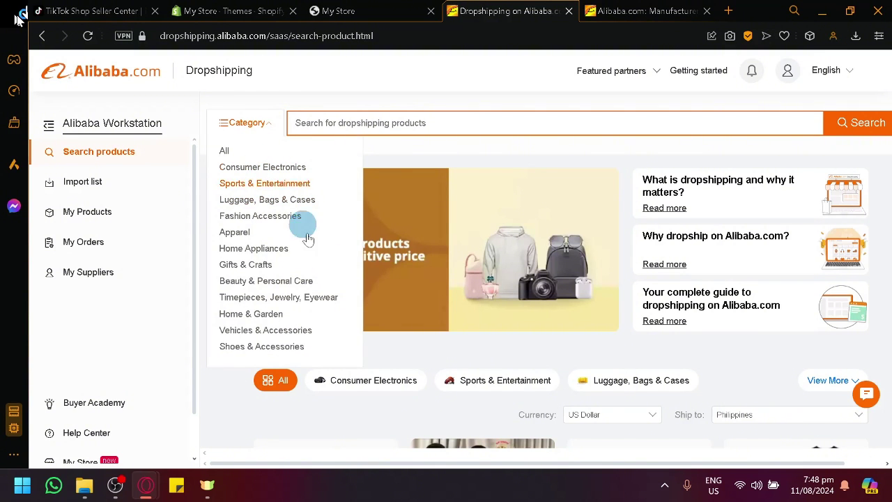
{"action": "scroll", "coordinate": [486, 310], "scroll_direction": "down", "scroll_amount": 4}
{"action": "left_click", "coordinate": [603, 130]}
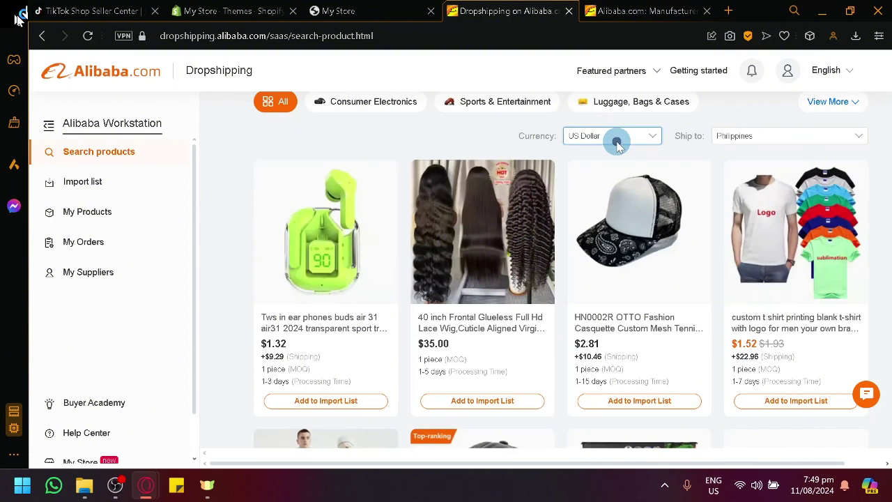
{"action": "left_click", "coordinate": [617, 142]}
{"action": "left_click", "coordinate": [738, 135]}
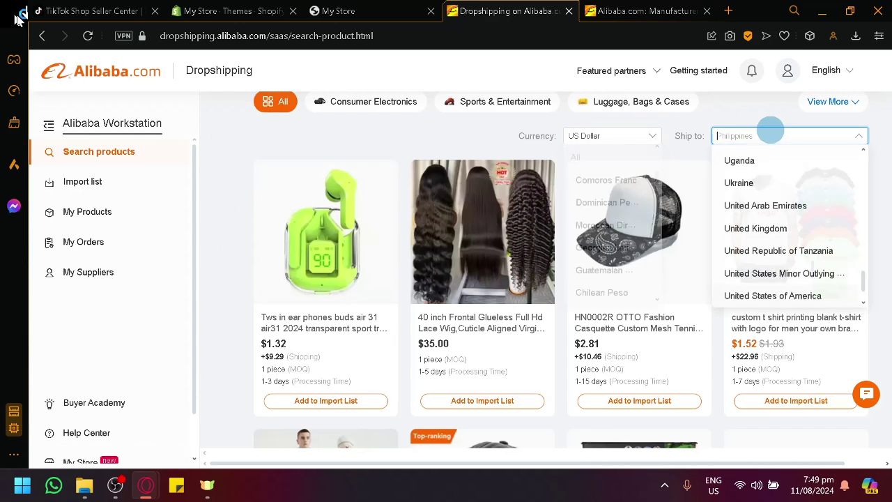
{"action": "left_click", "coordinate": [753, 133]}
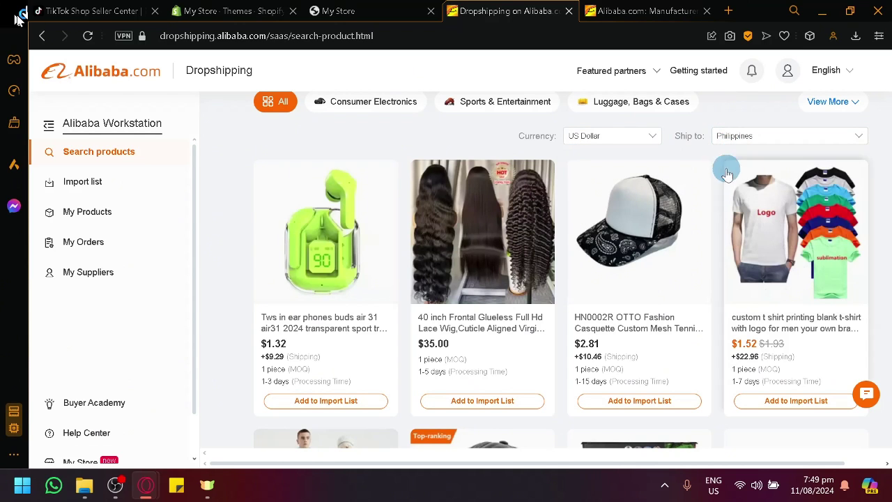
- Add the vintage trucker cap and the xoxo hoop earrings to the import list
{"action": "scroll", "coordinate": [693, 260], "scroll_direction": "down", "scroll_amount": 4}
{"action": "scroll", "coordinate": [467, 269], "scroll_direction": "down", "scroll_amount": 3}
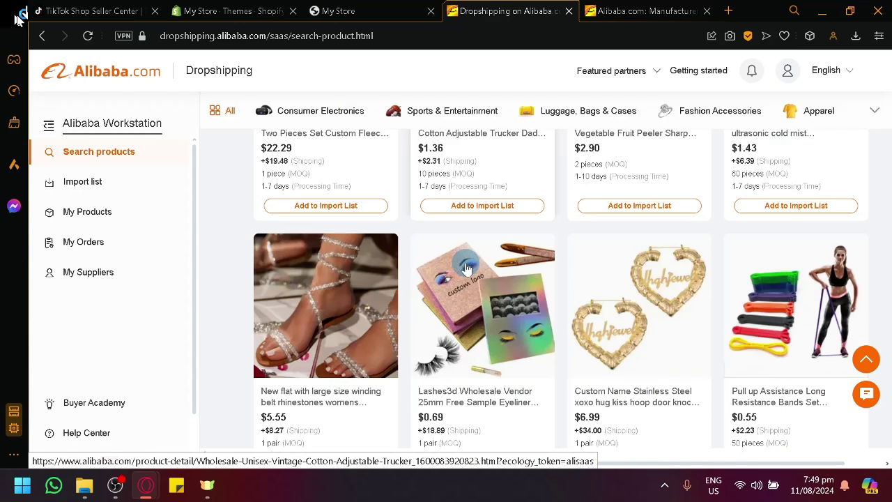
{"action": "scroll", "coordinate": [467, 269], "scroll_direction": "up", "scroll_amount": 3}
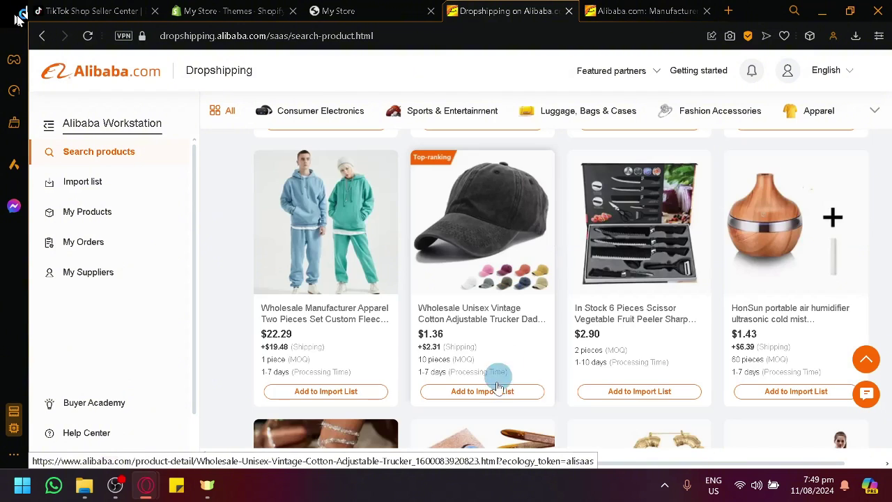
{"action": "left_click", "coordinate": [494, 398]}
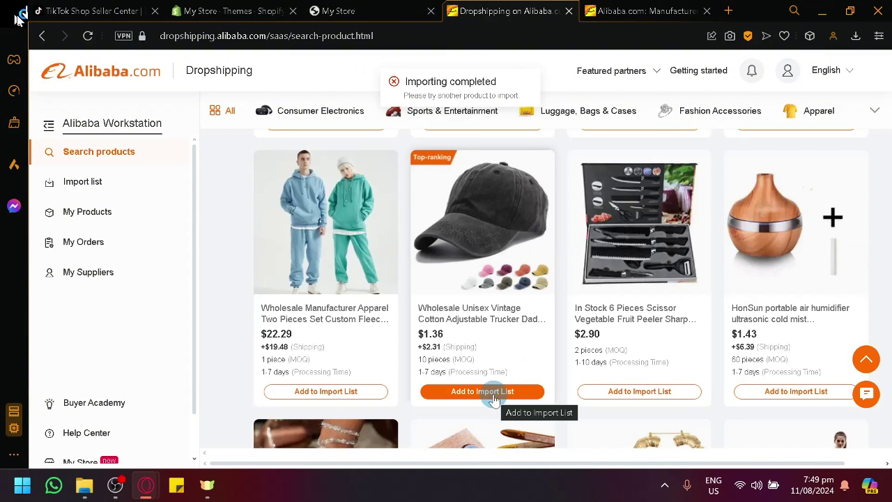
{"action": "left_click", "coordinate": [465, 188]}
{"action": "scroll", "coordinate": [465, 189], "scroll_direction": "down", "scroll_amount": 3}
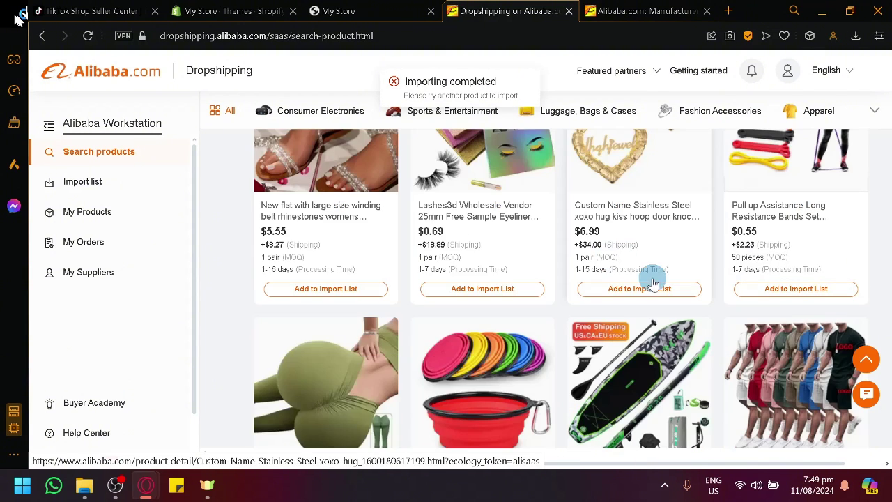
{"action": "left_click", "coordinate": [652, 288]}
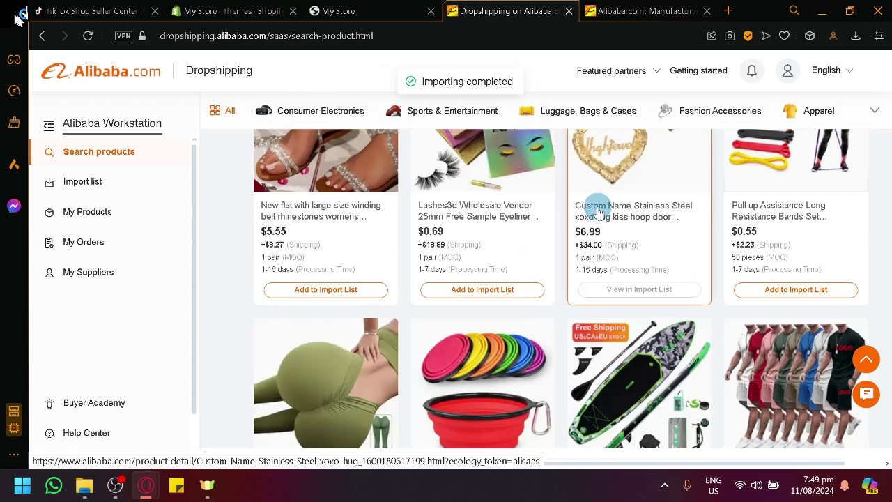
- Add the collapsible dog bowl, FUNWATER paddle board and USB diffuser to the import list
{"action": "scroll", "coordinate": [586, 335], "scroll_direction": "down", "scroll_amount": 2}
{"action": "scroll", "coordinate": [585, 335], "scroll_direction": "down", "scroll_amount": 2}
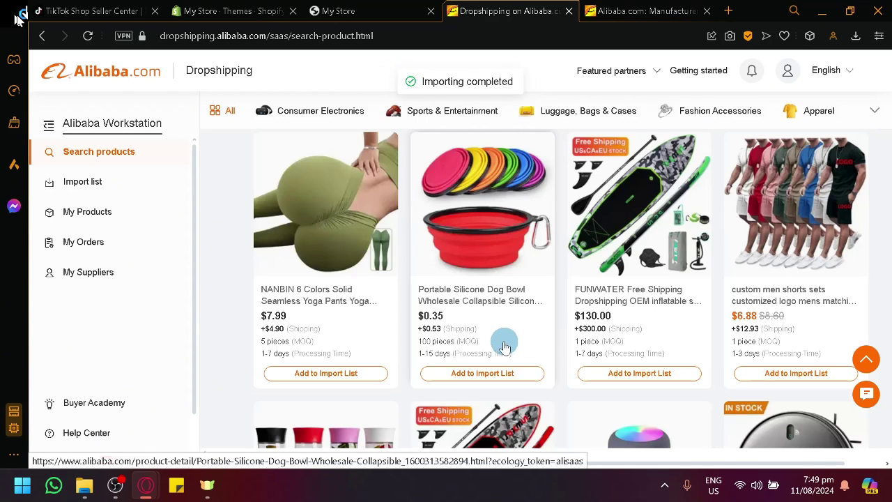
{"action": "left_click", "coordinate": [454, 371]}
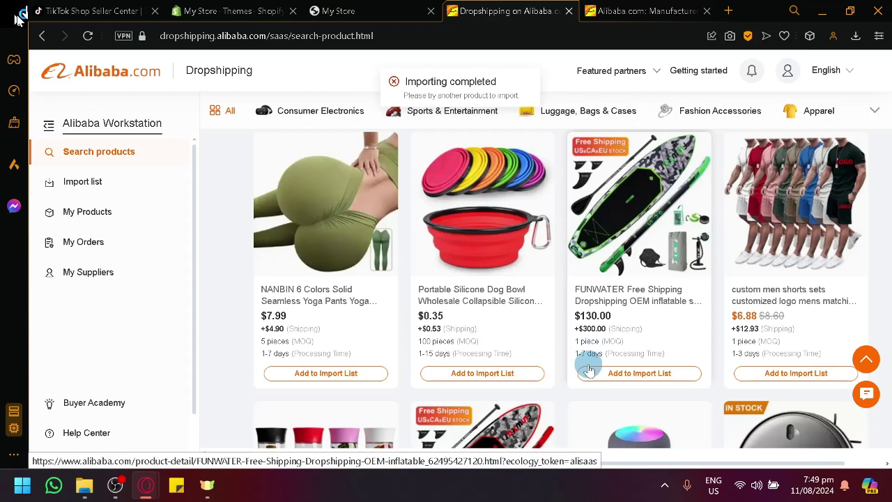
{"action": "left_click", "coordinate": [529, 374]}
{"action": "left_click", "coordinate": [444, 78]}
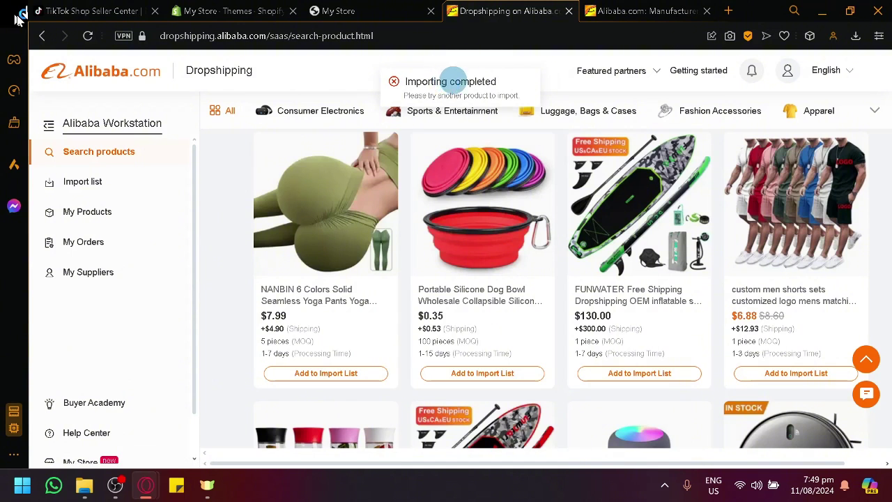
{"action": "left_click", "coordinate": [645, 372]}
{"action": "mouse_move", "coordinate": [528, 143]}
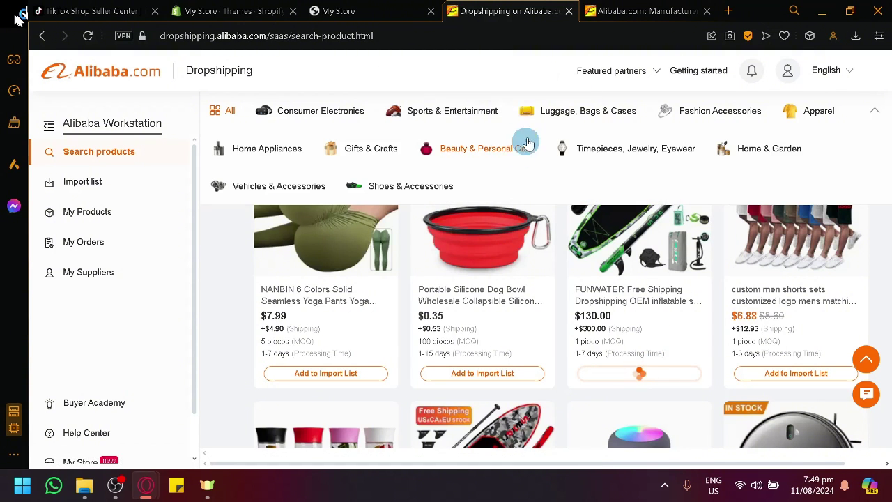
{"action": "scroll", "coordinate": [744, 372], "scroll_direction": "down", "scroll_amount": 4}
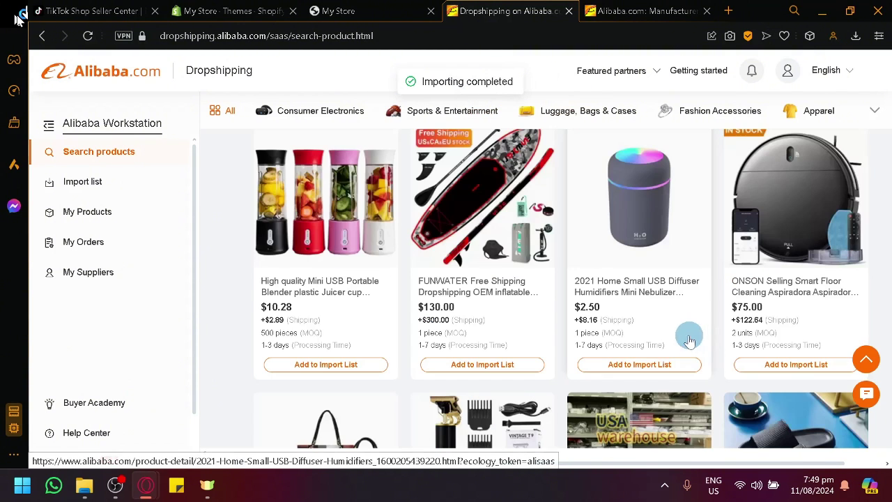
{"action": "left_click", "coordinate": [663, 368]}
- Scroll the Import list to the USB diffuser (PHP 954.47) and FUNWATER paddle board rows
{"action": "mouse_move", "coordinate": [390, 142]}
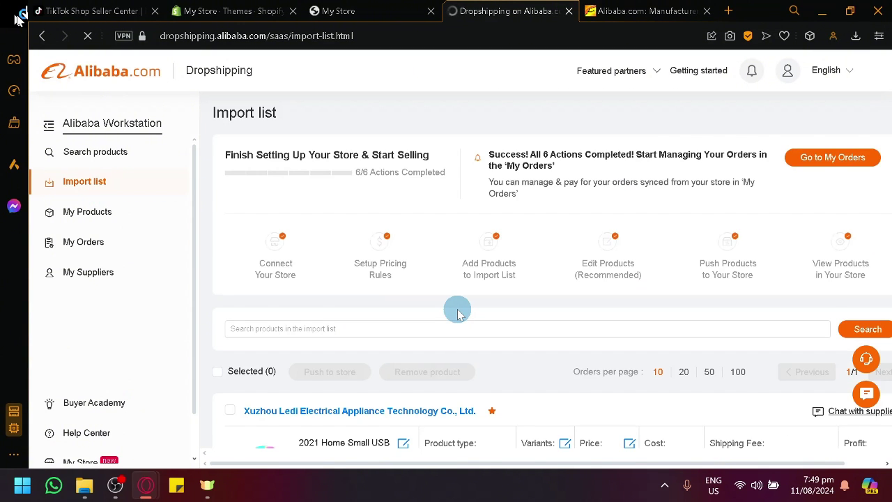
{"action": "scroll", "coordinate": [457, 314], "scroll_direction": "down", "scroll_amount": 3}
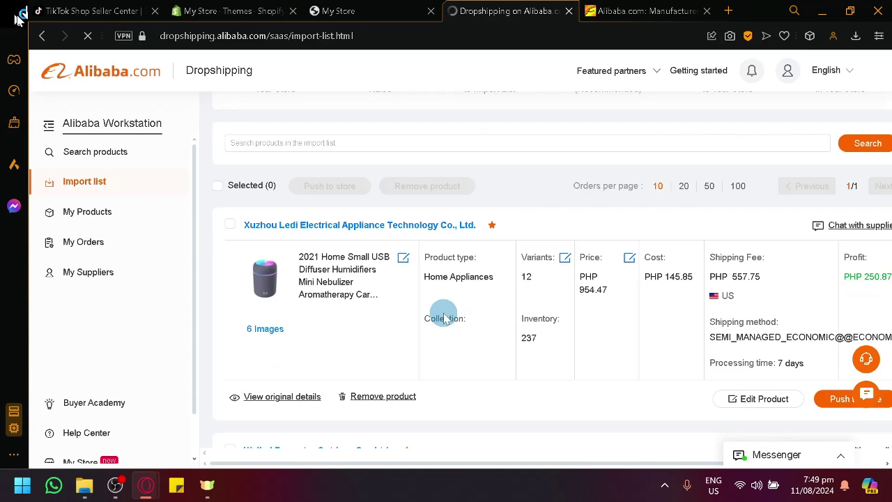
{"action": "scroll", "coordinate": [433, 334], "scroll_direction": "down", "scroll_amount": 3}
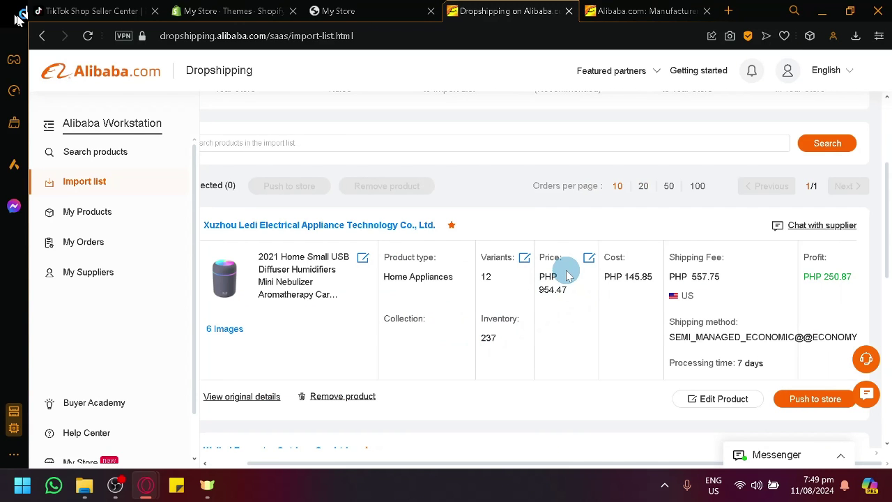
{"action": "scroll", "coordinate": [565, 289], "scroll_direction": "up", "scroll_amount": 2}
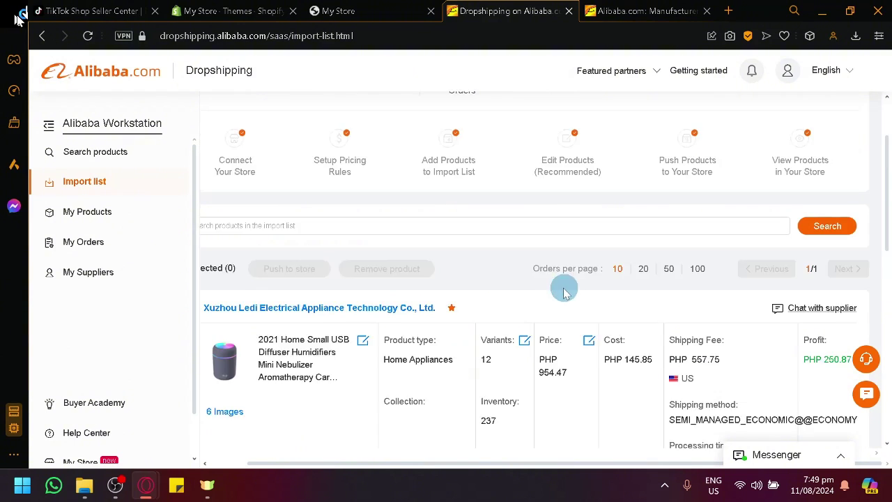
{"action": "scroll", "coordinate": [352, 189], "scroll_direction": "up", "scroll_amount": 1}
{"action": "scroll", "coordinate": [353, 239], "scroll_direction": "left", "scroll_amount": 2}
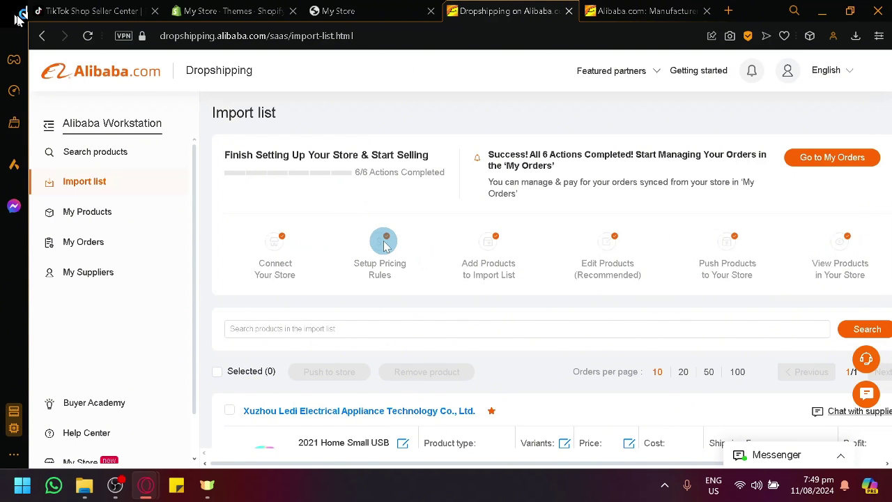
{"action": "scroll", "coordinate": [384, 242], "scroll_direction": "right", "scroll_amount": 1}
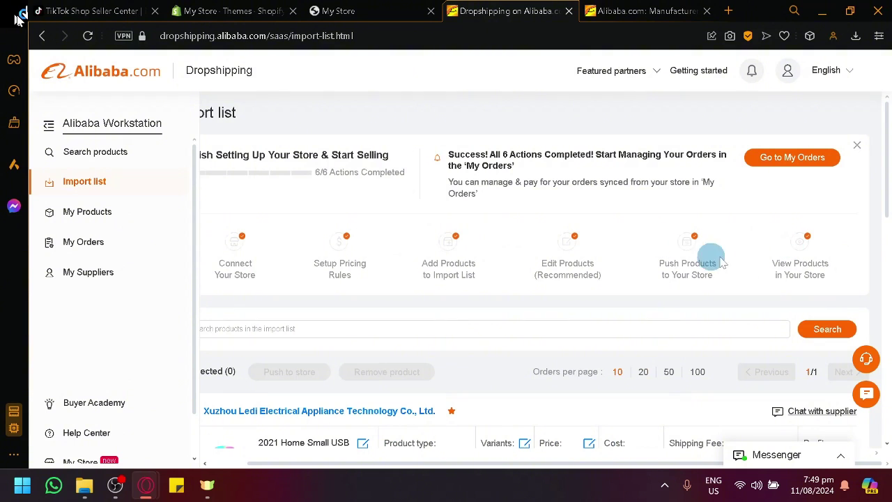
{"action": "scroll", "coordinate": [767, 271], "scroll_direction": "left", "scroll_amount": 1}
{"action": "scroll", "coordinate": [514, 319], "scroll_direction": "down", "scroll_amount": 3}
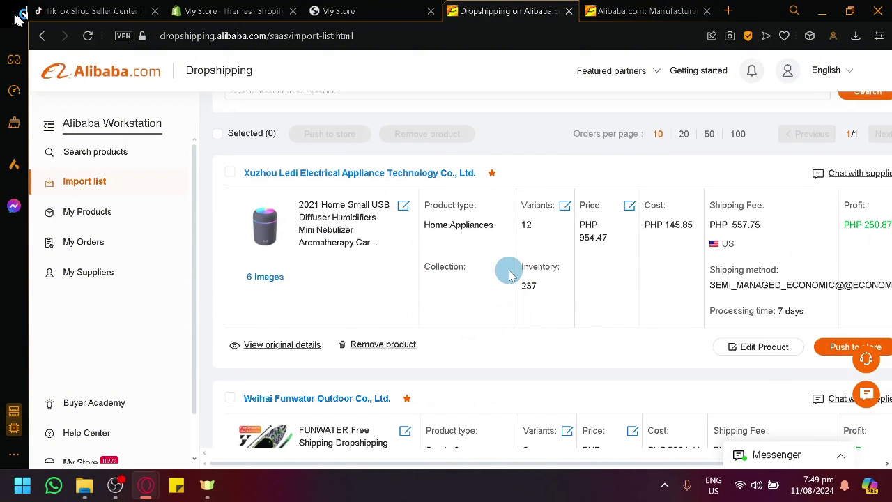
{"action": "scroll", "coordinate": [453, 230], "scroll_direction": "down", "scroll_amount": 1}
{"action": "scroll", "coordinate": [410, 194], "scroll_direction": "right", "scroll_amount": 1}
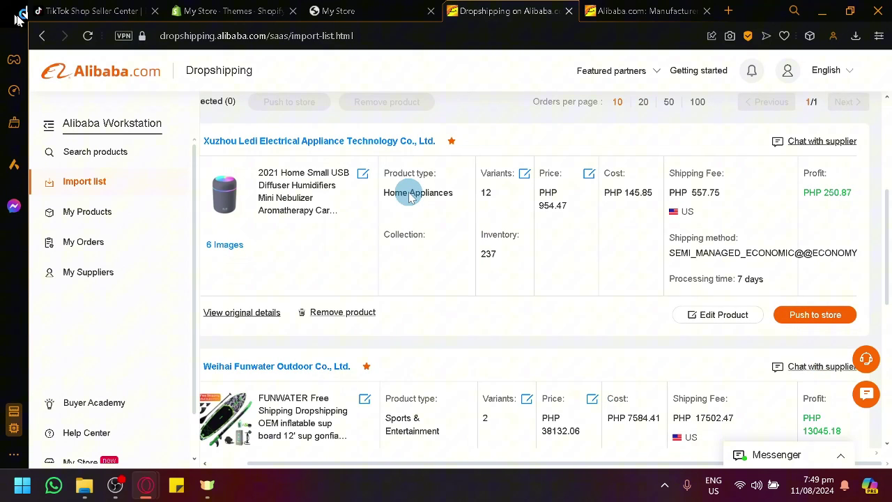
- Open the USB diffuser humidifier's product editor and read through its description
{"action": "left_click", "coordinate": [363, 175]}
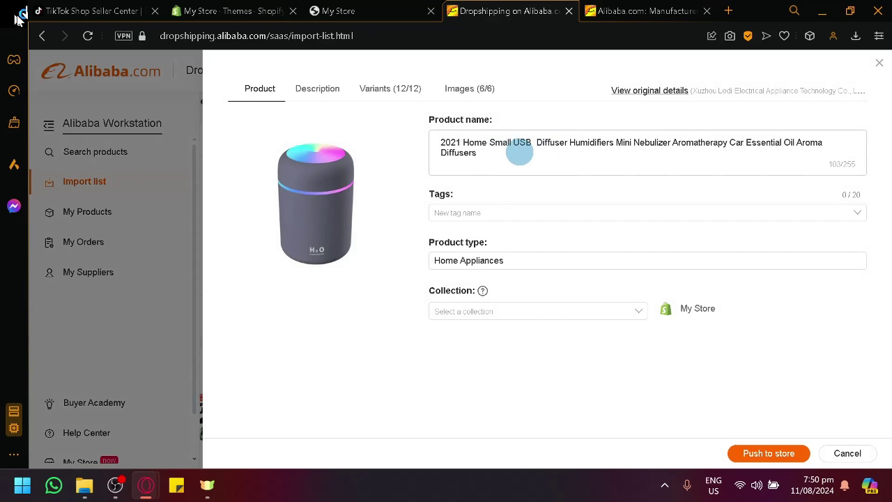
{"action": "left_click", "coordinate": [343, 96]}
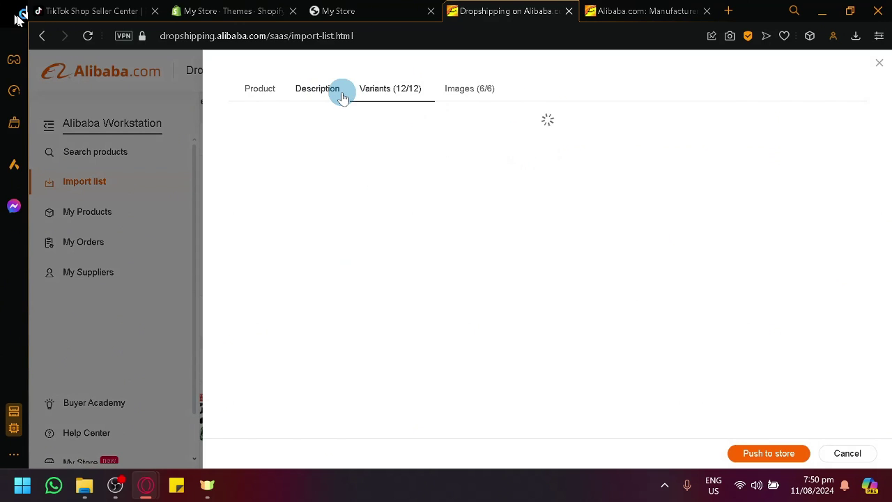
{"action": "left_click", "coordinate": [343, 96]}
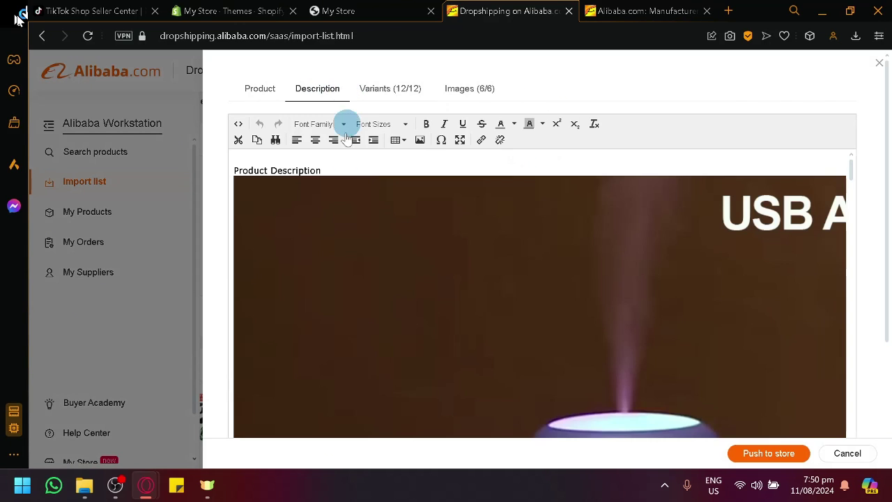
{"action": "scroll", "coordinate": [379, 253], "scroll_direction": "down", "scroll_amount": 10}
{"action": "scroll", "coordinate": [387, 237], "scroll_direction": "down", "scroll_amount": 5}
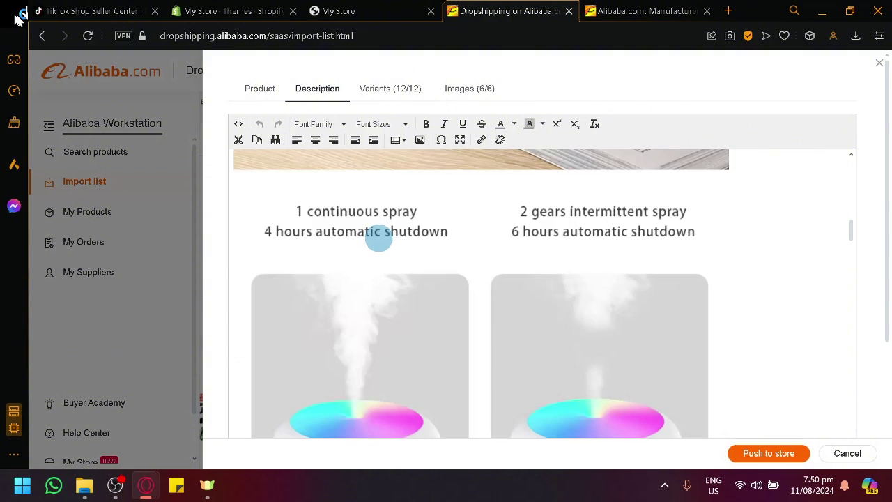
{"action": "scroll", "coordinate": [379, 238], "scroll_direction": "down", "scroll_amount": 10}
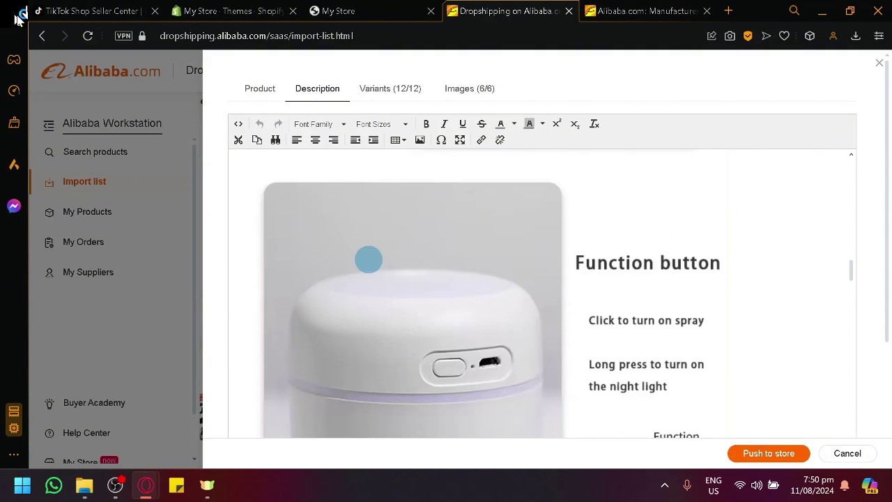
- Review the diffuser's 12 priced variants and six images, then close the editor
{"action": "left_click", "coordinate": [406, 89]}
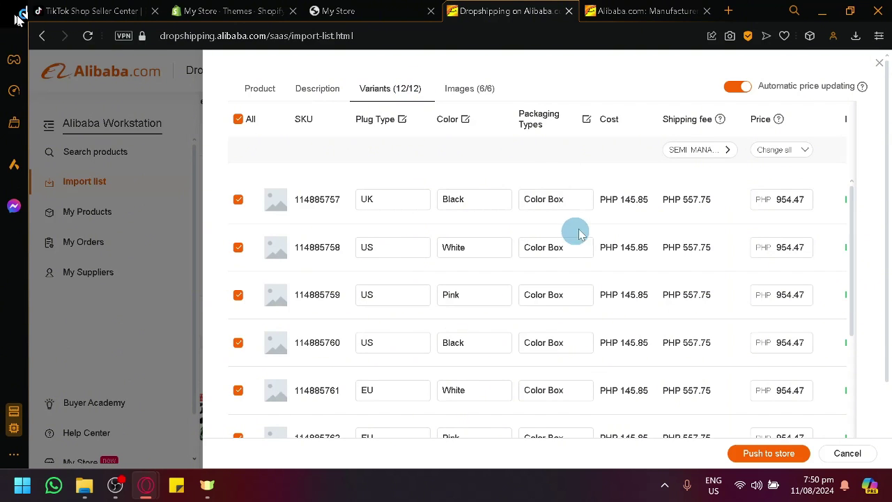
{"action": "scroll", "coordinate": [580, 230], "scroll_direction": "right", "scroll_amount": 3}
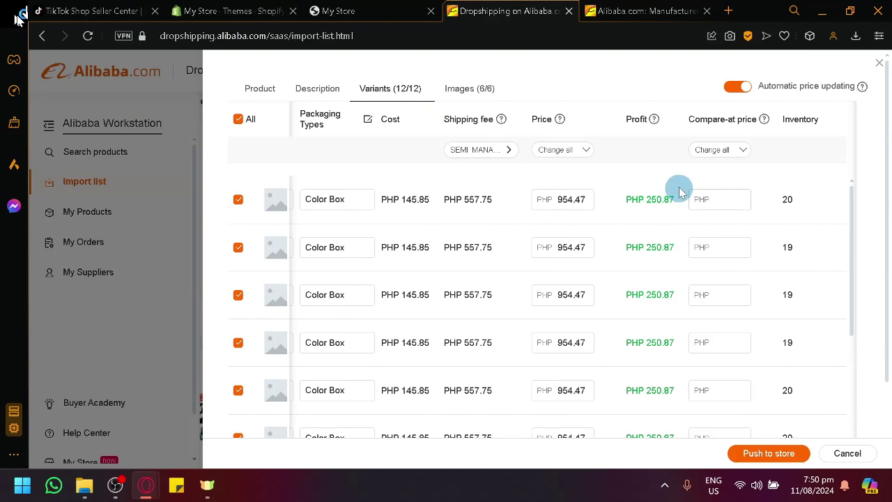
{"action": "scroll", "coordinate": [648, 230], "scroll_direction": "left", "scroll_amount": 3}
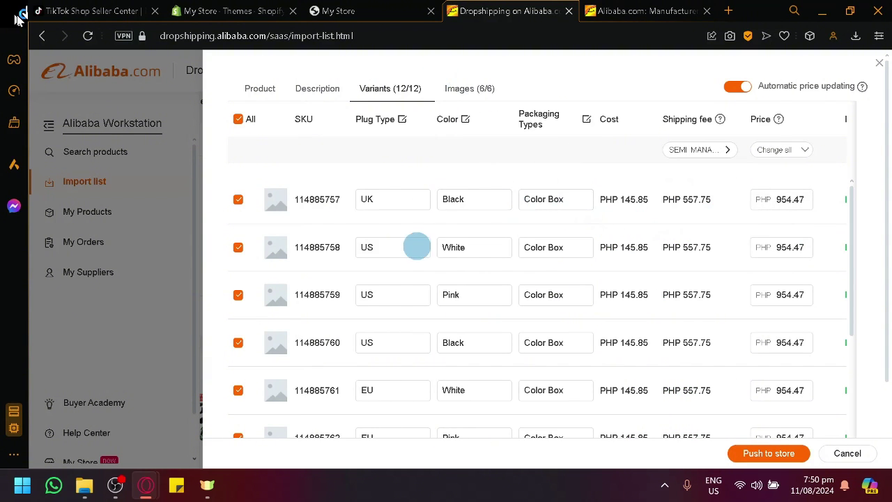
{"action": "left_click", "coordinate": [450, 91]}
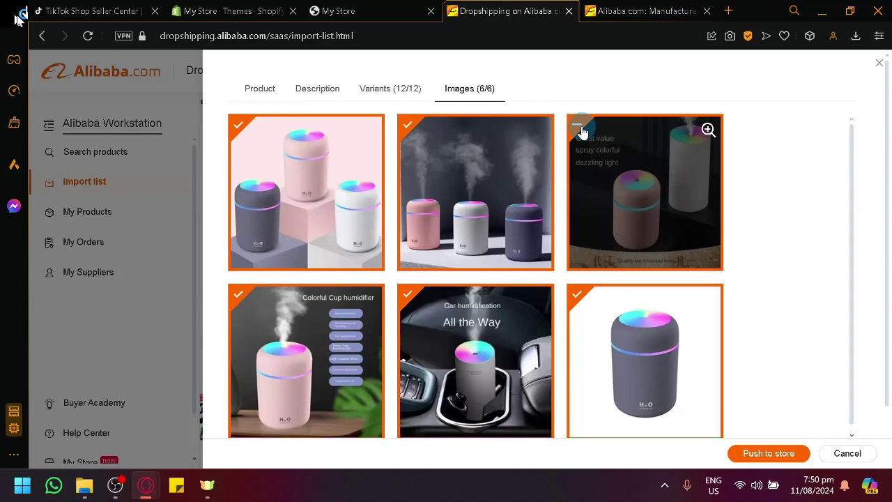
{"action": "scroll", "coordinate": [604, 277], "scroll_direction": "down", "scroll_amount": 1}
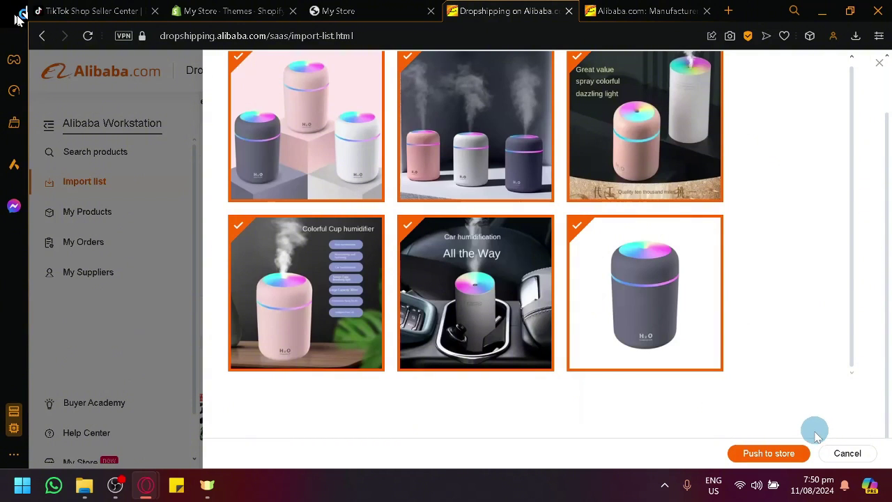
{"action": "left_click", "coordinate": [882, 70]}
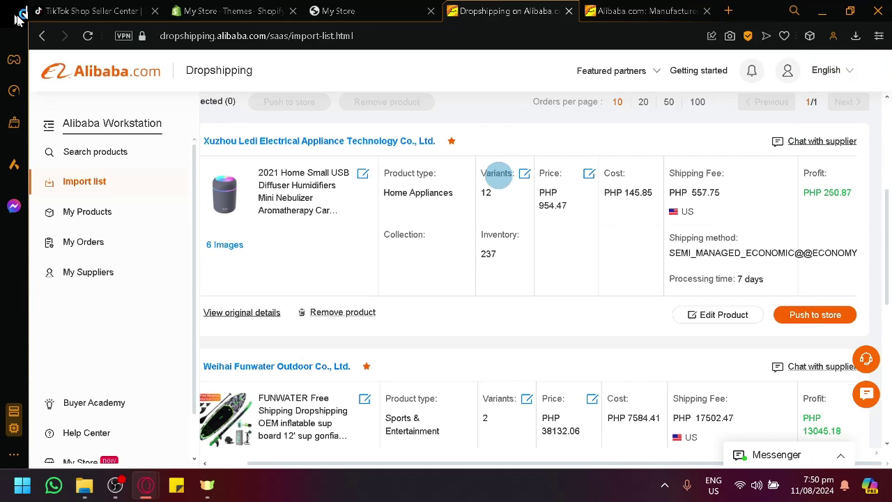
{"action": "scroll", "coordinate": [488, 230], "scroll_direction": "down", "scroll_amount": 3}
{"action": "scroll", "coordinate": [488, 230], "scroll_direction": "up", "scroll_amount": 3}
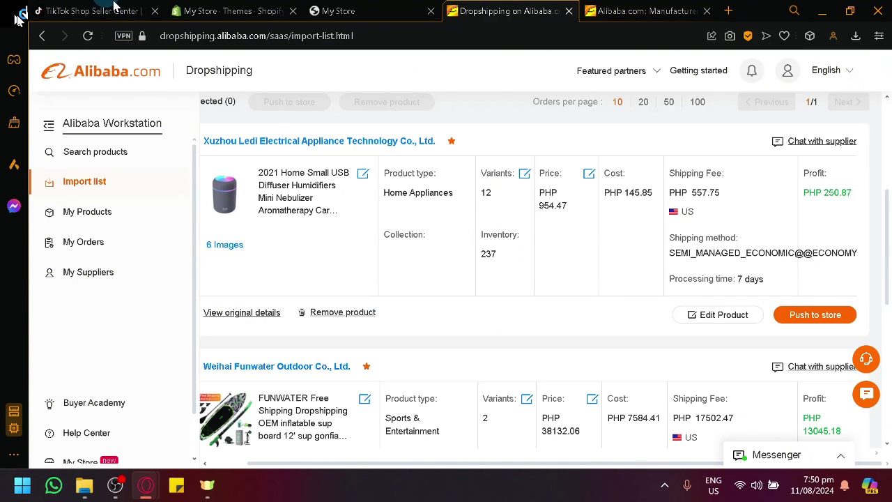
- From the Shopify admin Home, open the installed apps list and all recommended apps
{"action": "left_click", "coordinate": [209, 10]}
{"action": "left_click", "coordinate": [83, 120]}
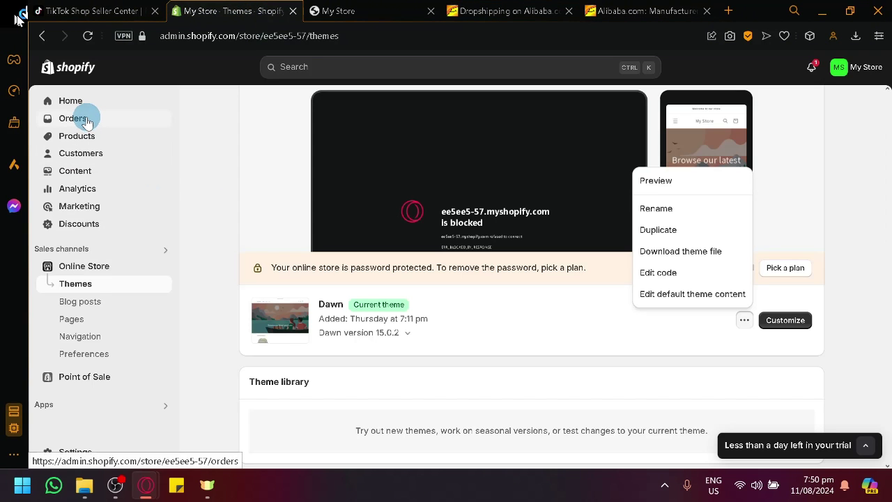
{"action": "left_click", "coordinate": [77, 103]}
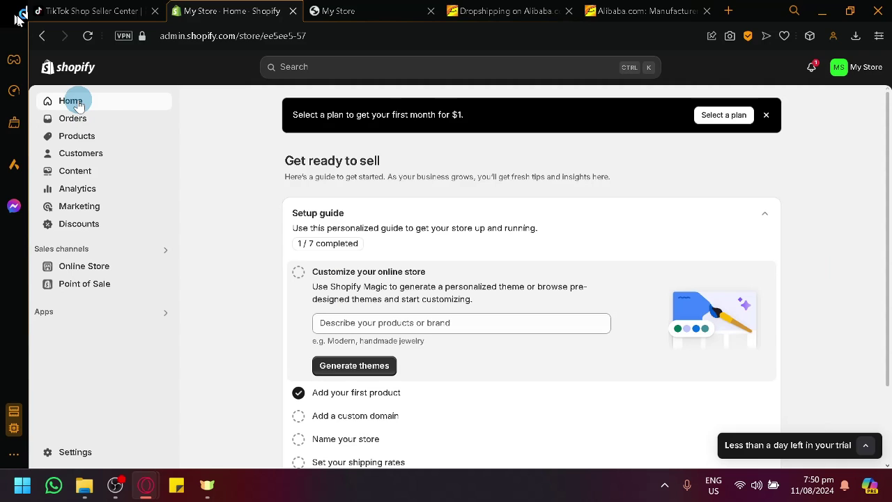
{"action": "left_click", "coordinate": [85, 314]}
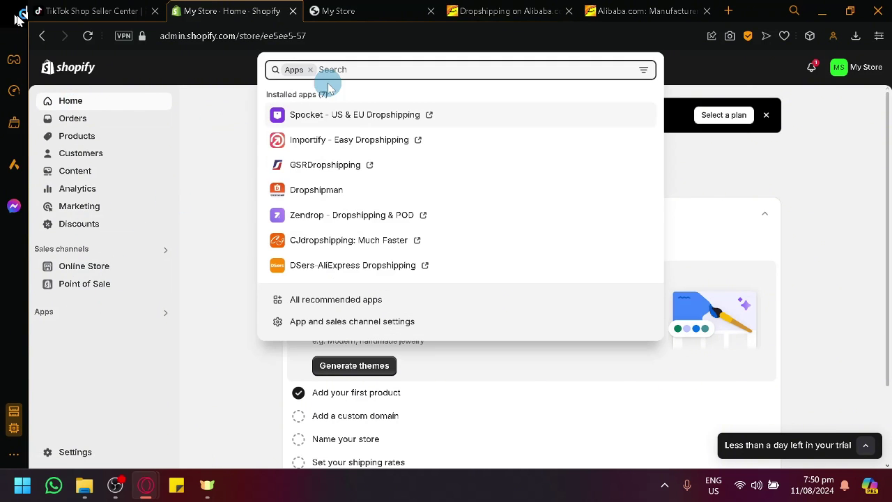
{"action": "left_click", "coordinate": [353, 298]}
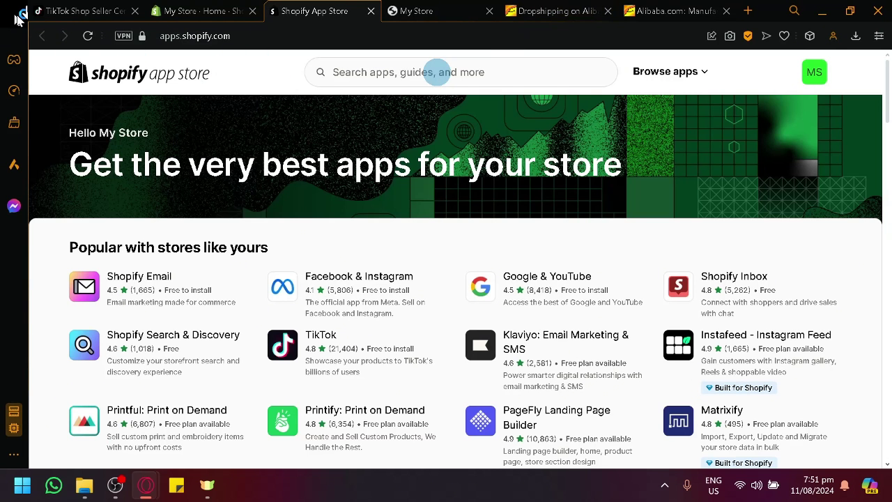
- Search the Shopify App Store for 'tiktok' using the search suggestion
{"action": "key", "text": "Page_Down"}
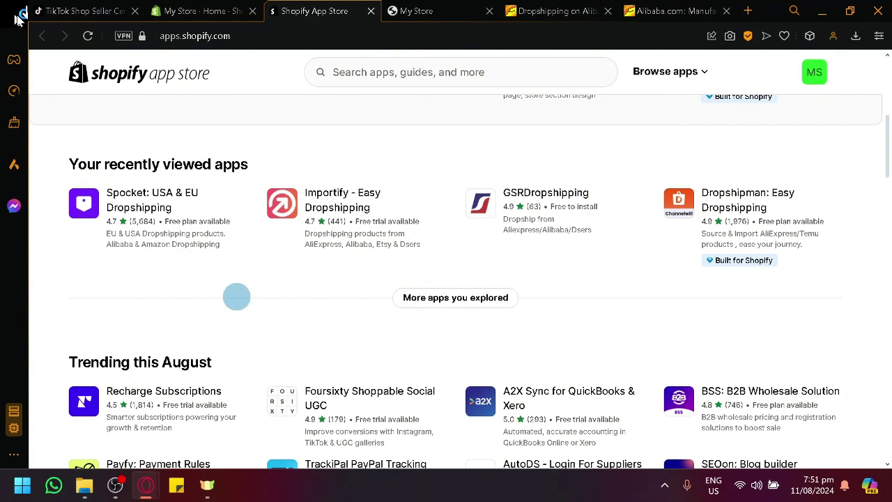
{"action": "left_click", "coordinate": [443, 73]}
{"action": "type", "text": "ti"}
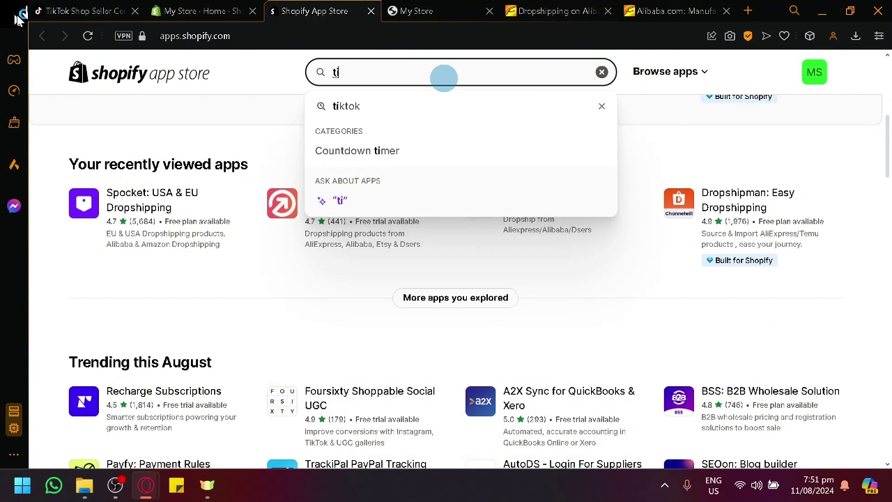
{"action": "left_click", "coordinate": [372, 112]}
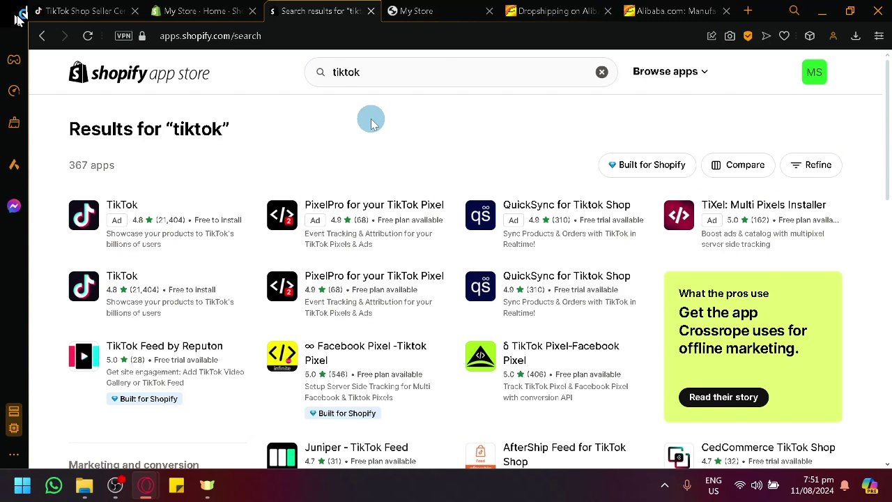
- Open the QuickSync for Tiktok Shop listing and read its Import/Export Products feature
{"action": "left_click", "coordinate": [614, 286]}
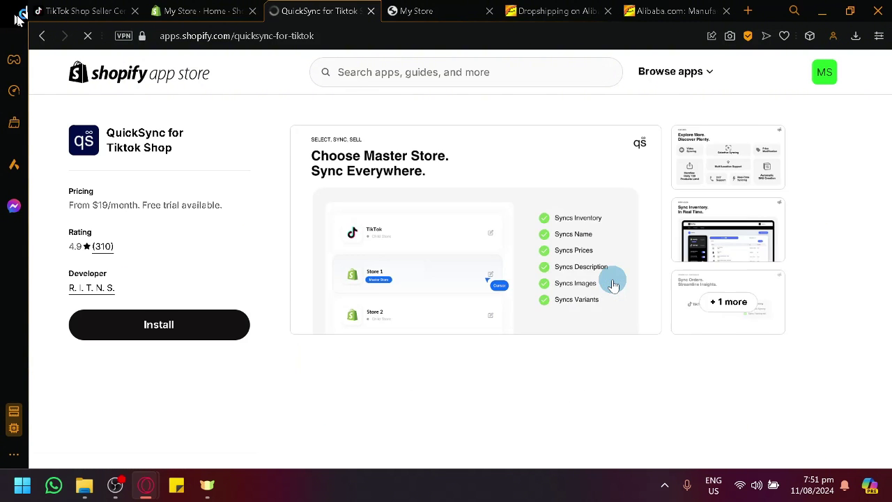
{"action": "scroll", "coordinate": [613, 286], "scroll_direction": "down", "scroll_amount": 12}
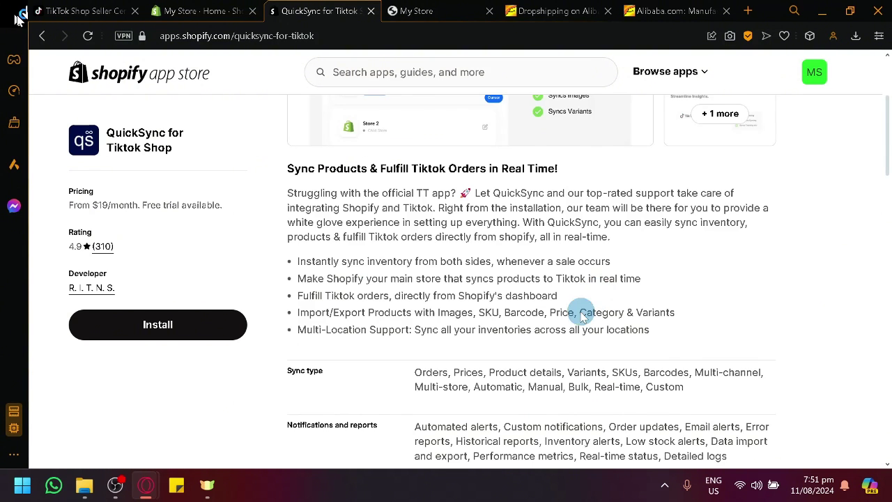
{"action": "scroll", "coordinate": [180, 239], "scroll_direction": "up", "scroll_amount": 1}
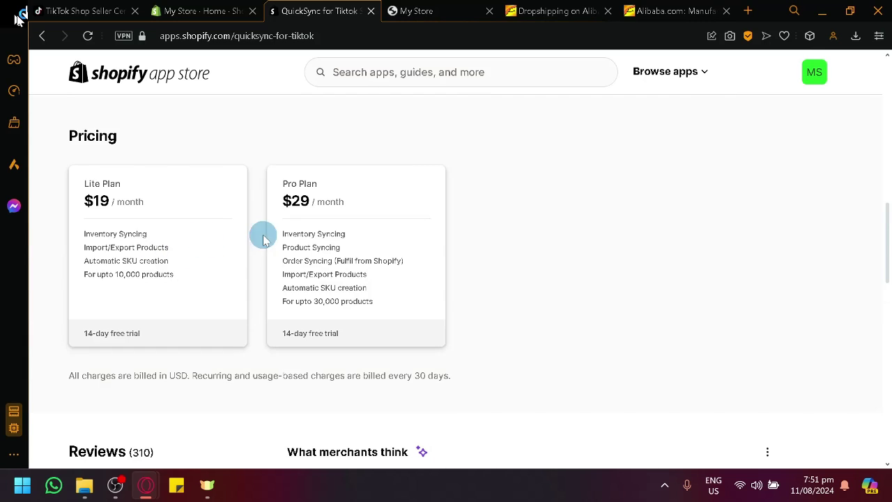
{"action": "scroll", "coordinate": [400, 241], "scroll_direction": "up", "scroll_amount": 5}
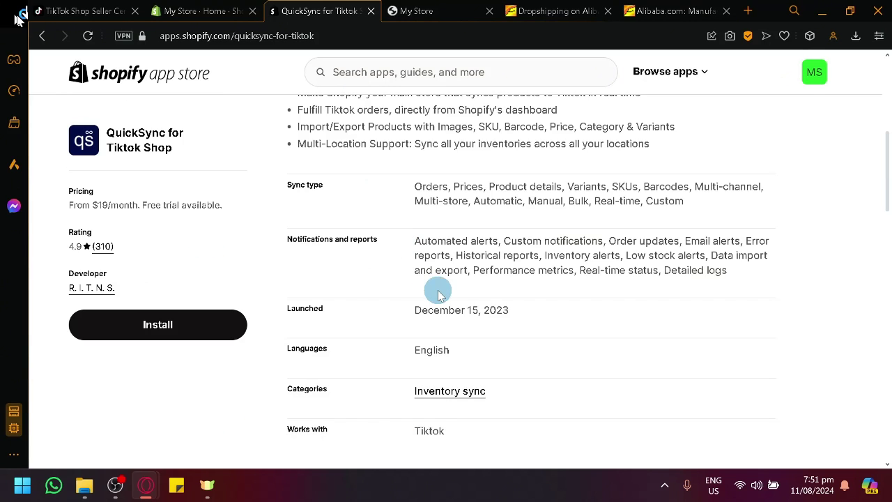
{"action": "scroll", "coordinate": [439, 290], "scroll_direction": "up", "scroll_amount": 3}
{"action": "scroll", "coordinate": [439, 300], "scroll_direction": "down", "scroll_amount": 2}
{"action": "scroll", "coordinate": [368, 244], "scroll_direction": "up", "scroll_amount": 1}
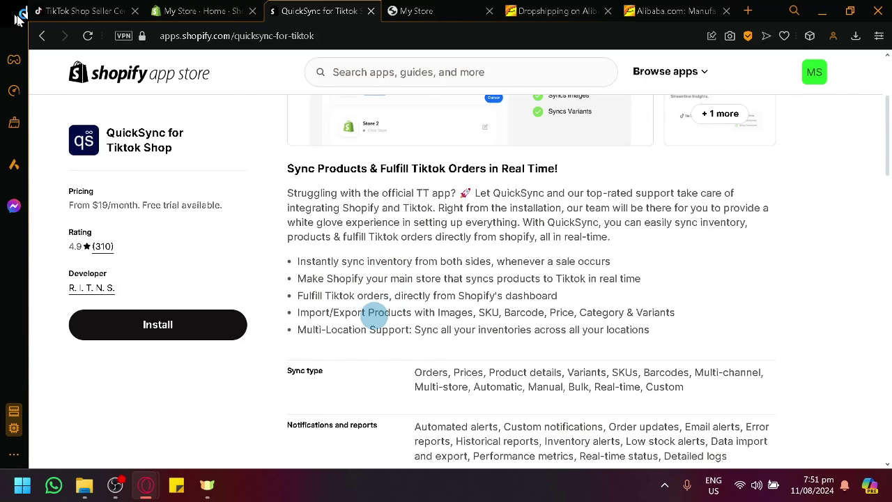
{"action": "left_click_drag", "start_coordinate": [292, 315], "coordinate": [413, 313]}
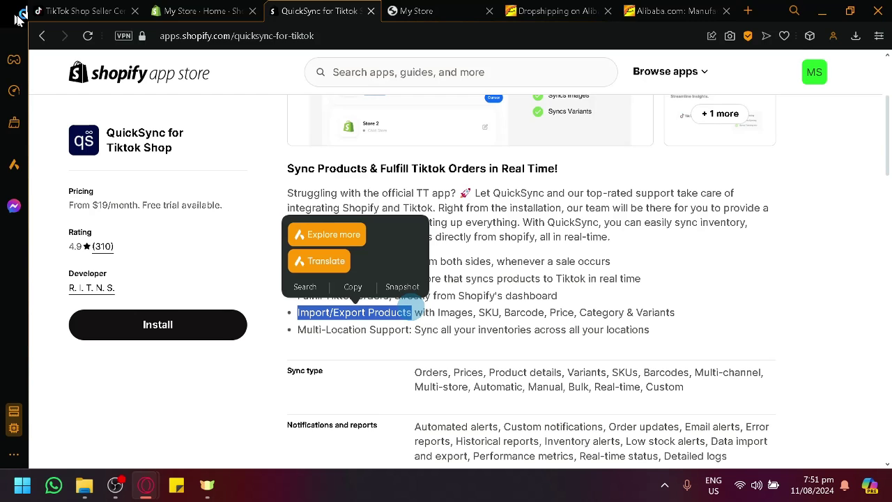
- Close the recommended-apps window and bring up the Shopify Products list
{"action": "left_click", "coordinate": [207, 8]}
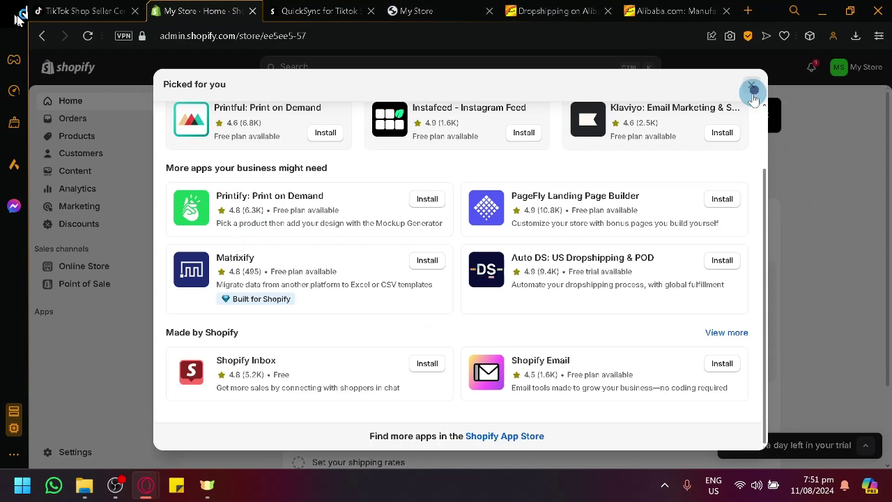
{"action": "left_click", "coordinate": [752, 90]}
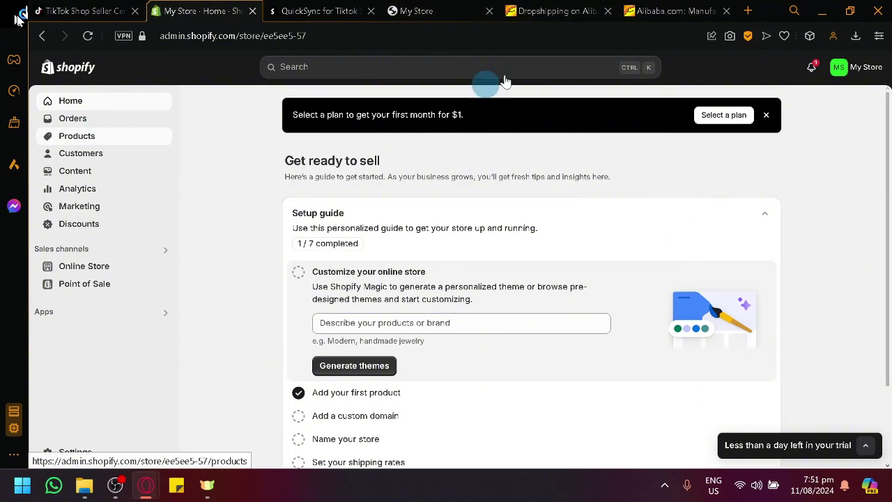
{"action": "left_click", "coordinate": [633, 8]}
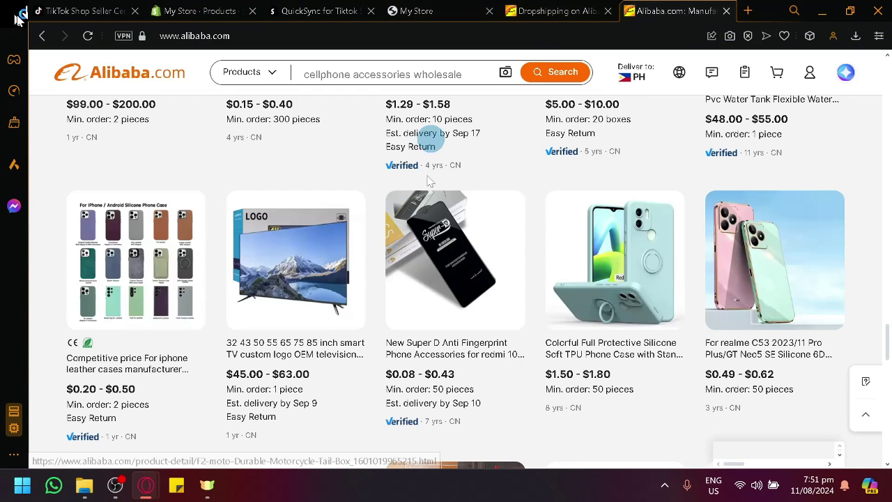
{"action": "left_click", "coordinate": [220, 9]}
{"action": "left_click", "coordinate": [314, 270]}
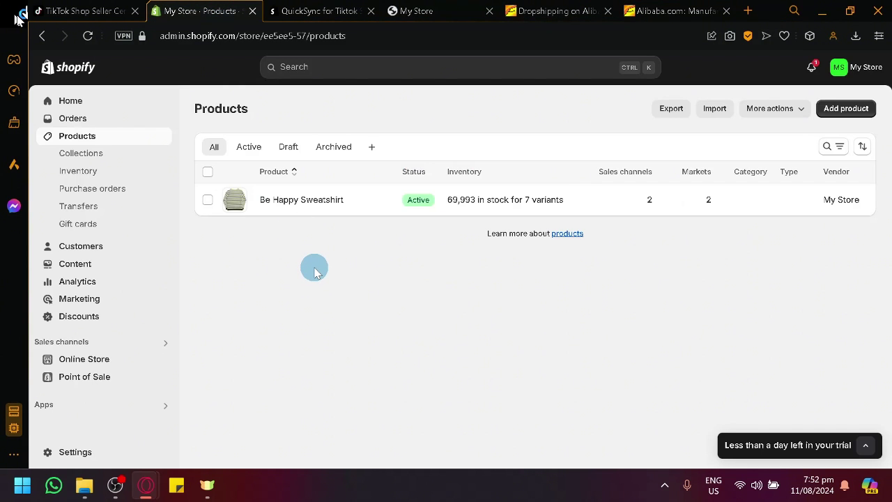
- Check the Alibaba import list with navigation collapsed, then return to TikTok Shop Seller Center
{"action": "left_click", "coordinate": [104, 8]}
{"action": "left_click", "coordinate": [389, 216]}
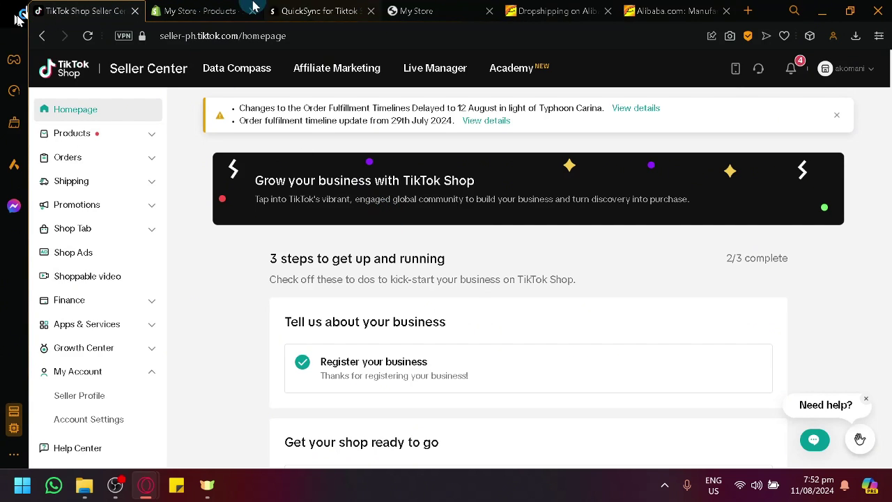
{"action": "left_click", "coordinate": [543, 9]}
{"action": "left_click", "coordinate": [601, 356]}
{"action": "scroll", "coordinate": [600, 352], "scroll_direction": "down", "scroll_amount": 4}
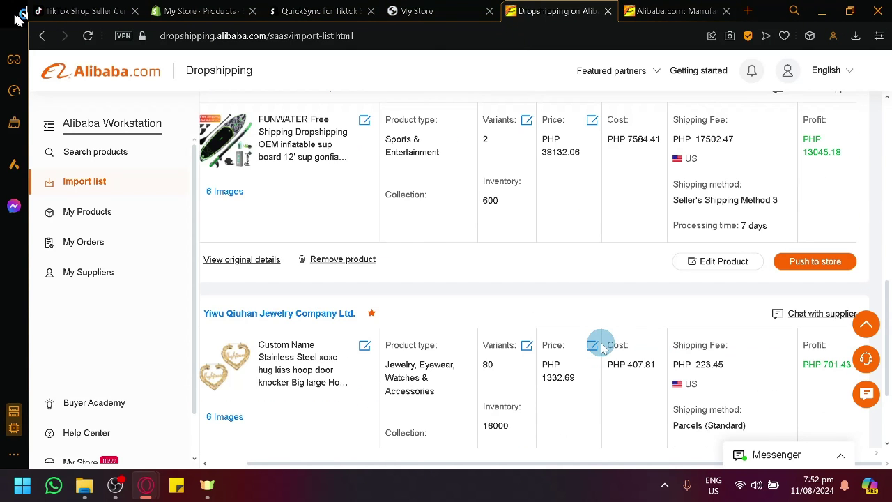
{"action": "scroll", "coordinate": [579, 329], "scroll_direction": "up", "scroll_amount": 6}
{"action": "scroll", "coordinate": [591, 324], "scroll_direction": "up", "scroll_amount": 1}
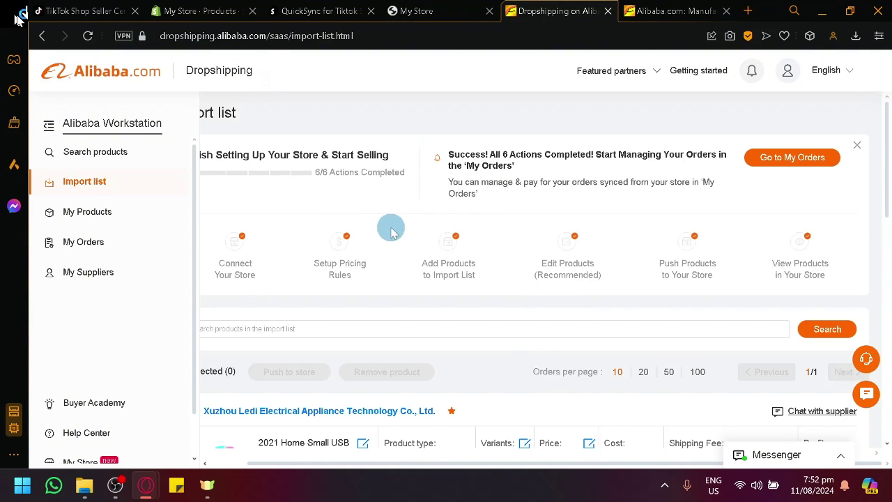
{"action": "scroll", "coordinate": [388, 229], "scroll_direction": "down", "scroll_amount": 5}
{"action": "scroll", "coordinate": [401, 223], "scroll_direction": "up", "scroll_amount": 5}
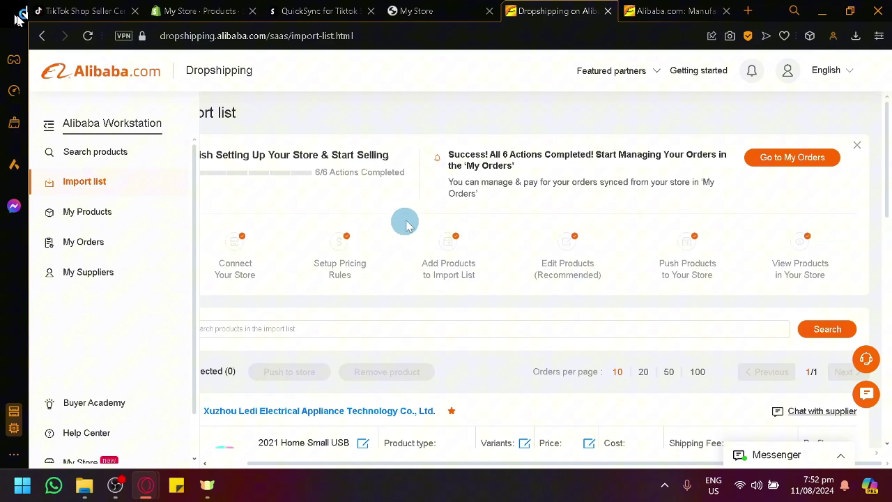
{"action": "left_click", "coordinate": [48, 124]}
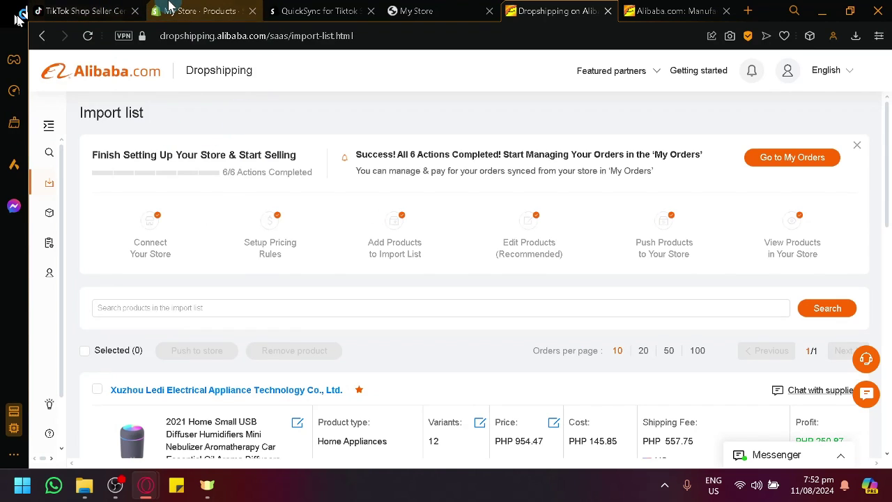
{"action": "left_click", "coordinate": [200, 10]}
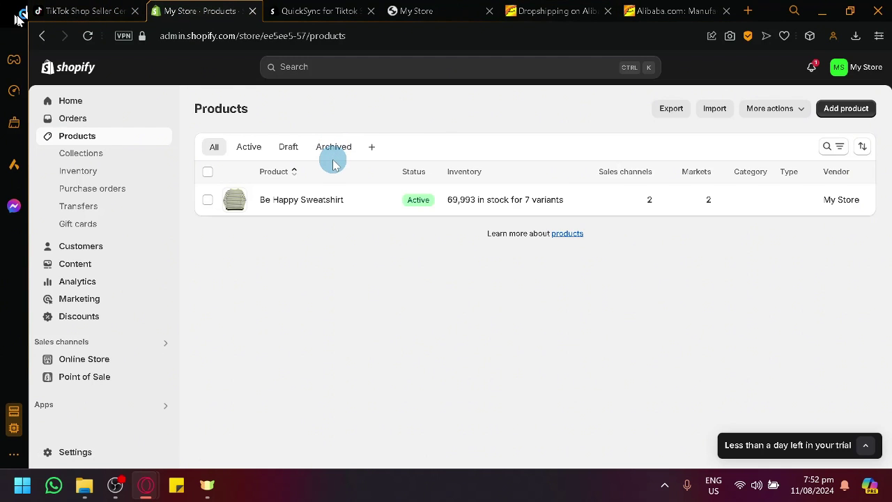
{"action": "left_click", "coordinate": [72, 6]}
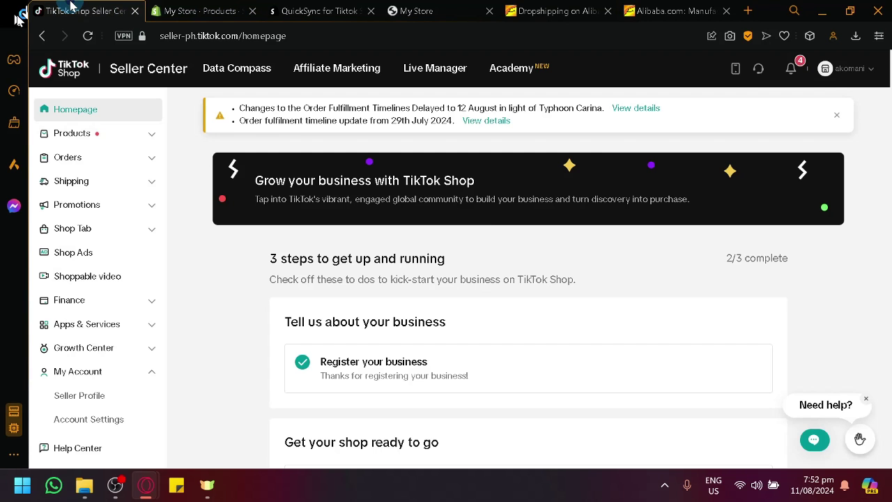